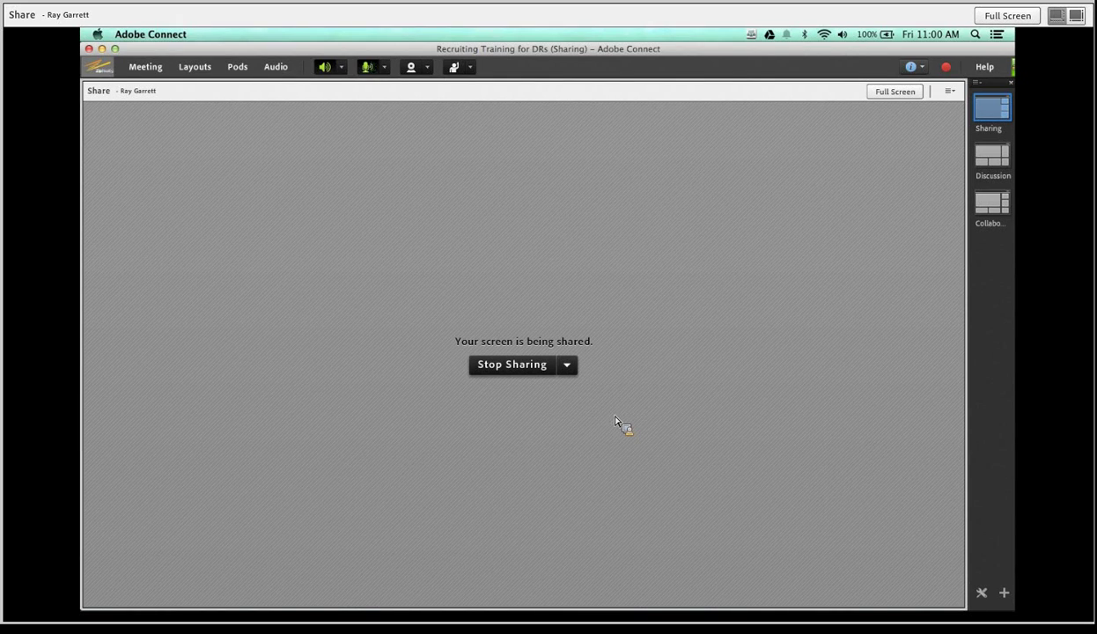
# In Mail, review the candidate details in the newest verbal acceptance alert and open its linked Salesforce opportunity
pyautogui.hotkey('ctrl', 'Up')
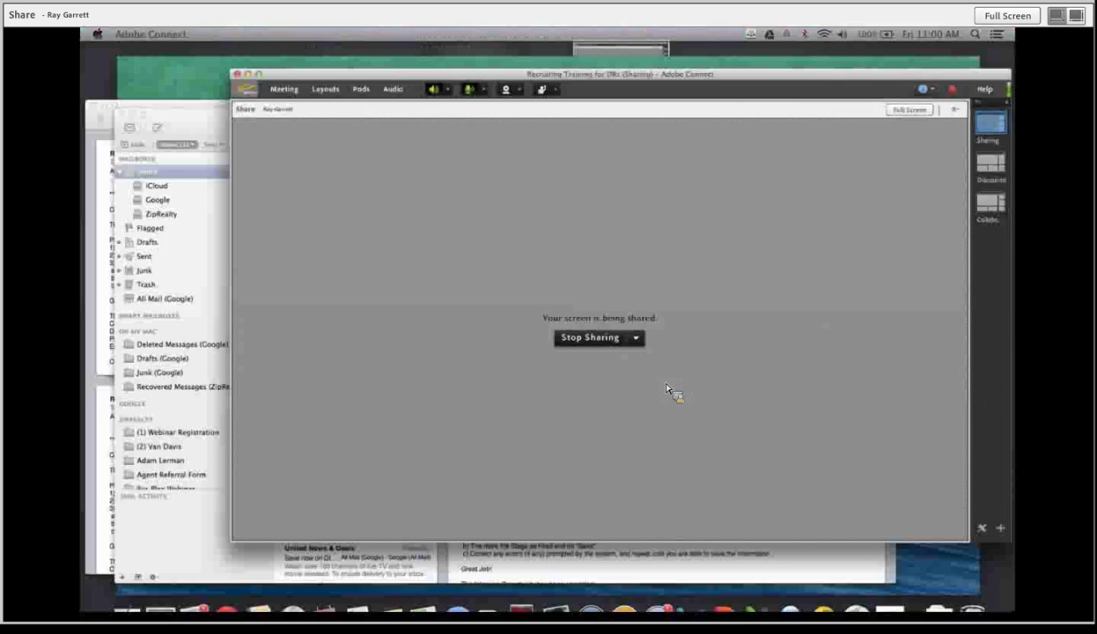
pyautogui.click(164, 355)
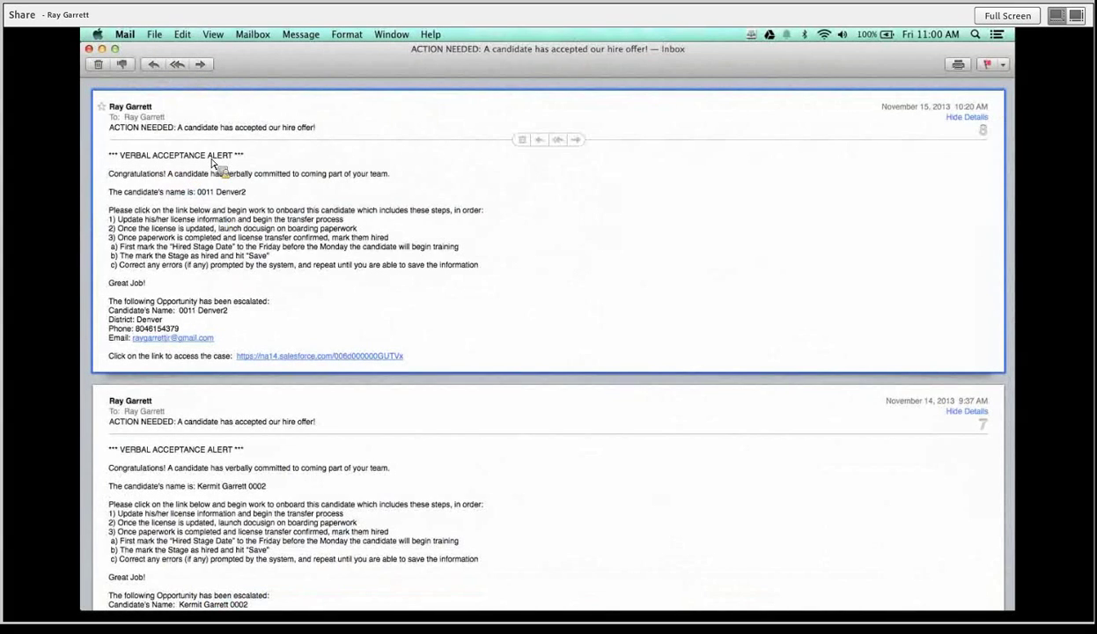
pyautogui.moveTo(248, 192); pyautogui.dragTo(196, 192)
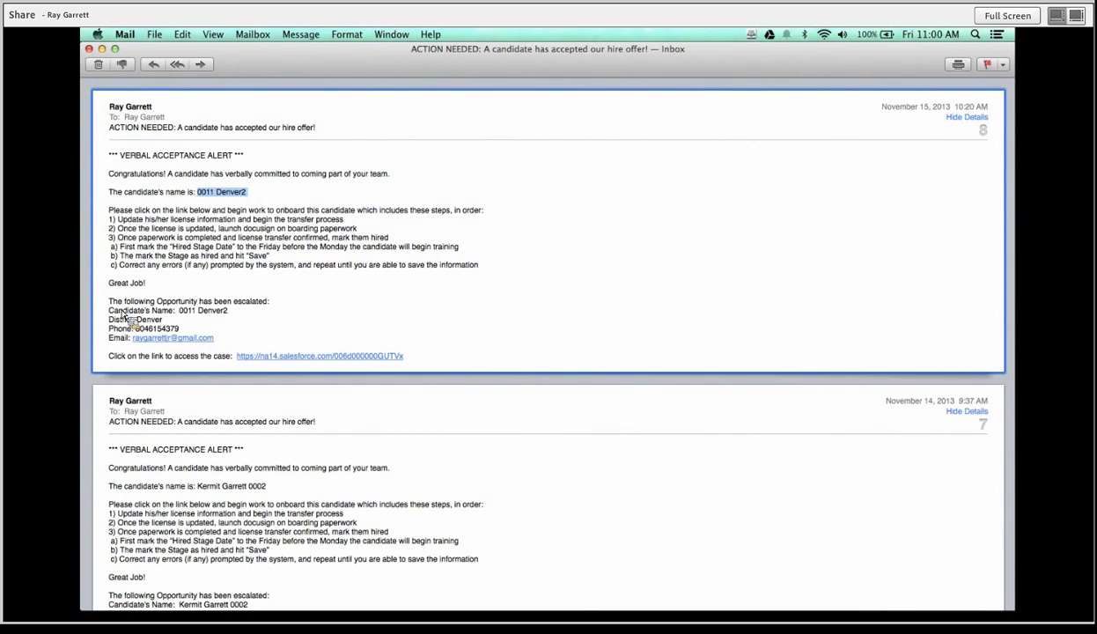
pyautogui.moveTo(109, 299); pyautogui.dragTo(227, 341)
pyautogui.click(228, 341)
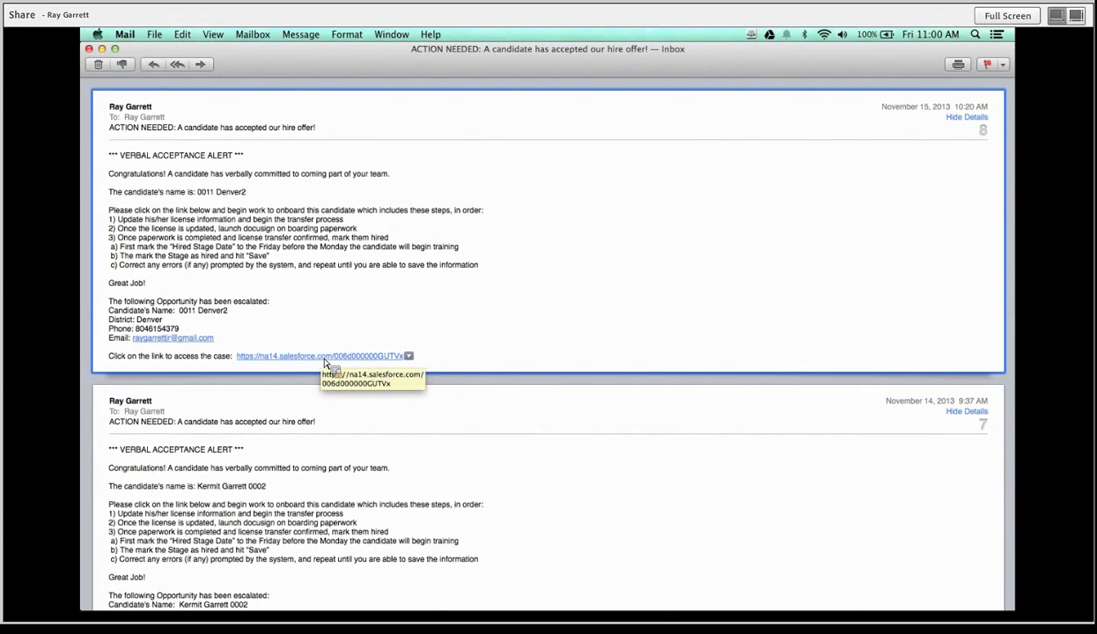
pyautogui.click(324, 358)
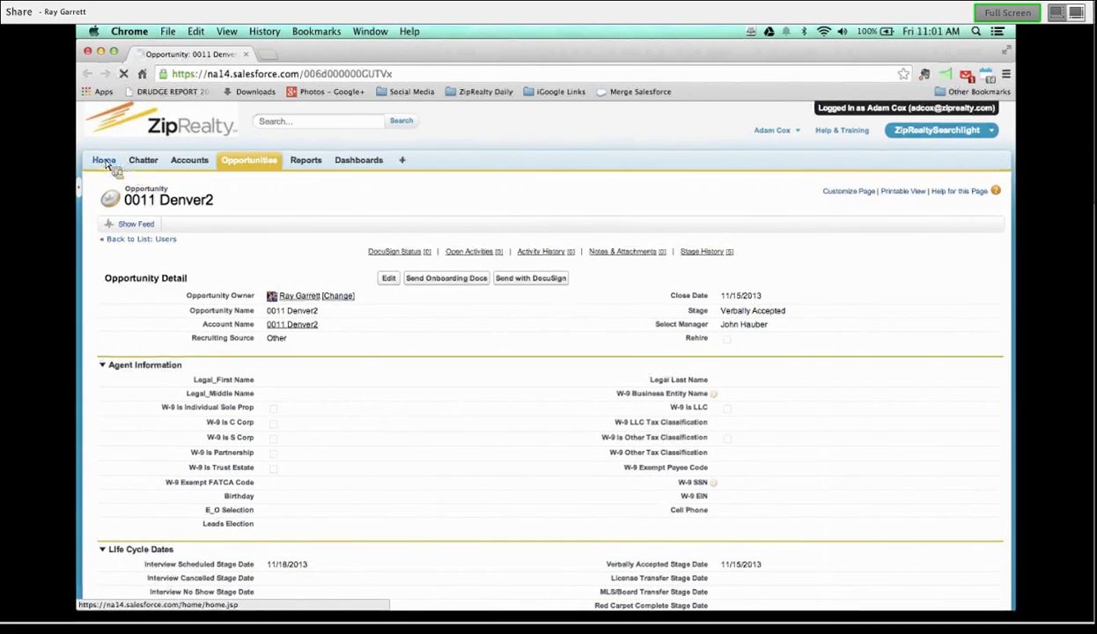
# Show the list of opportunities using the DC Opportunities In Progress view
pyautogui.click(108, 163)
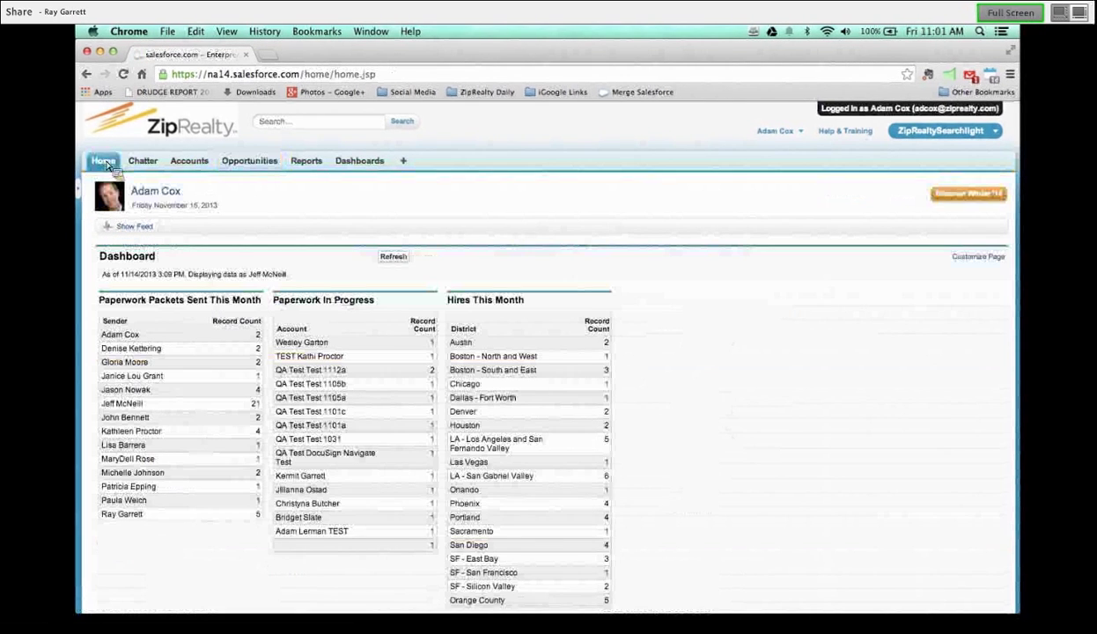
pyautogui.click(261, 165)
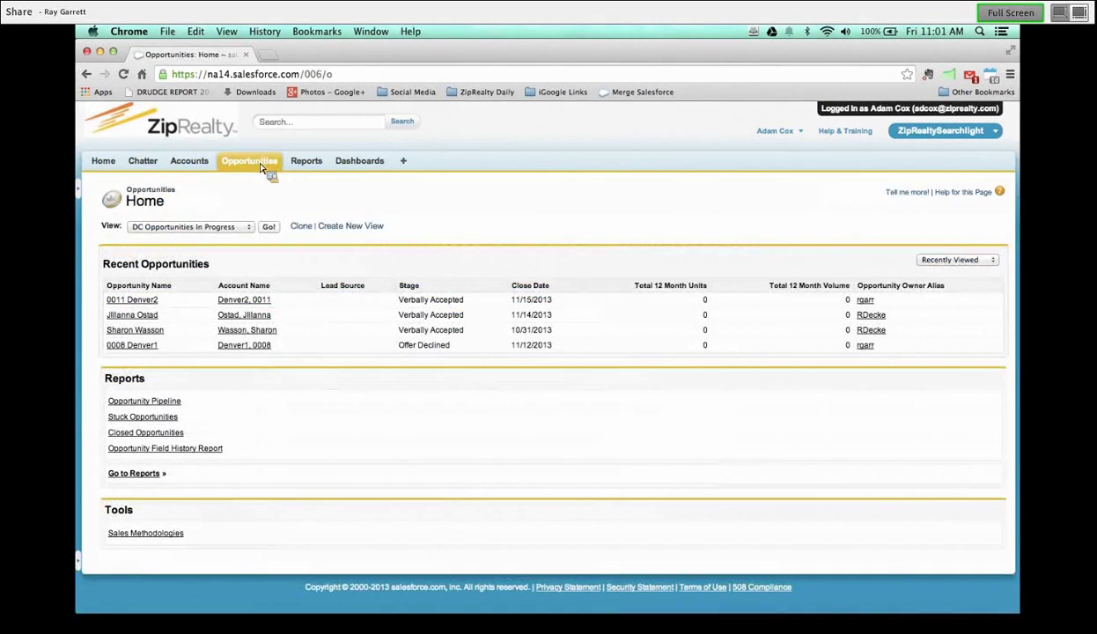
pyautogui.click(251, 228)
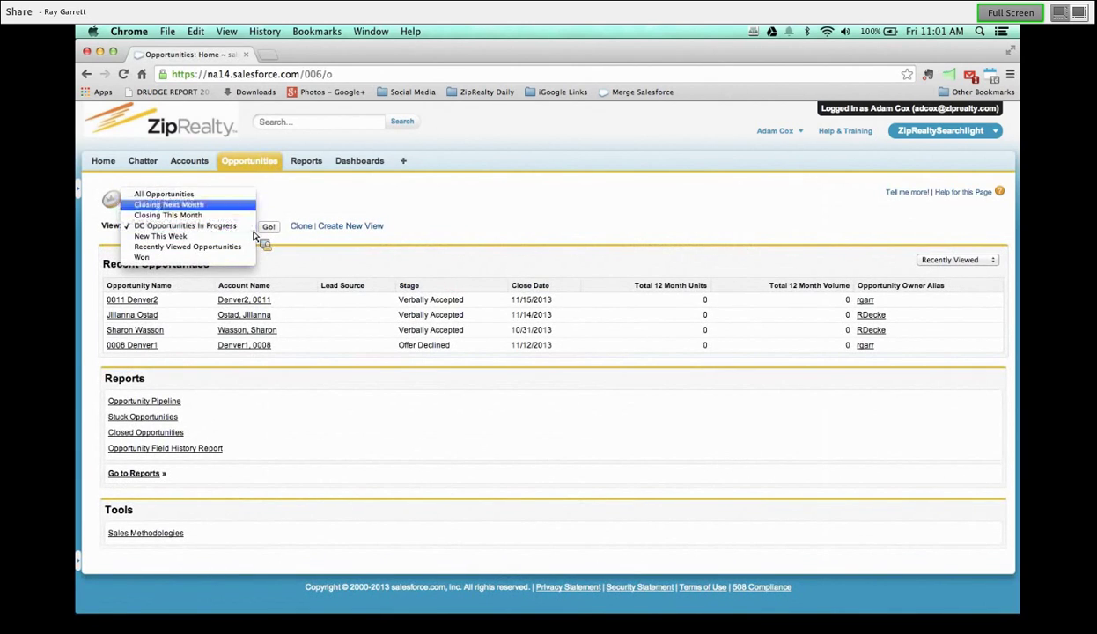
pyautogui.click(203, 226)
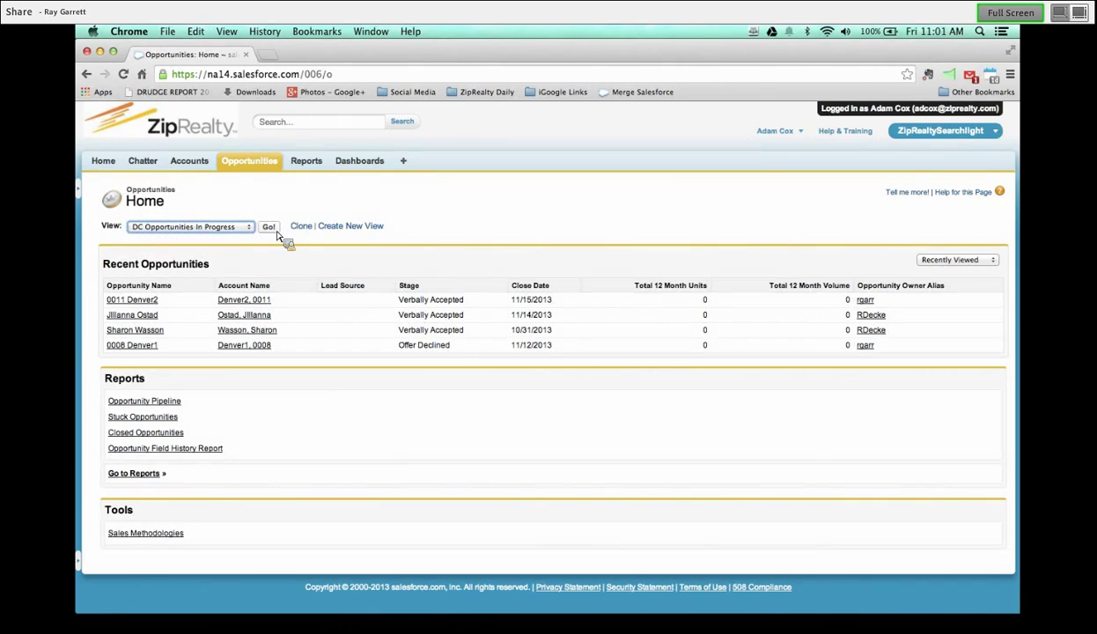
pyautogui.click(275, 231)
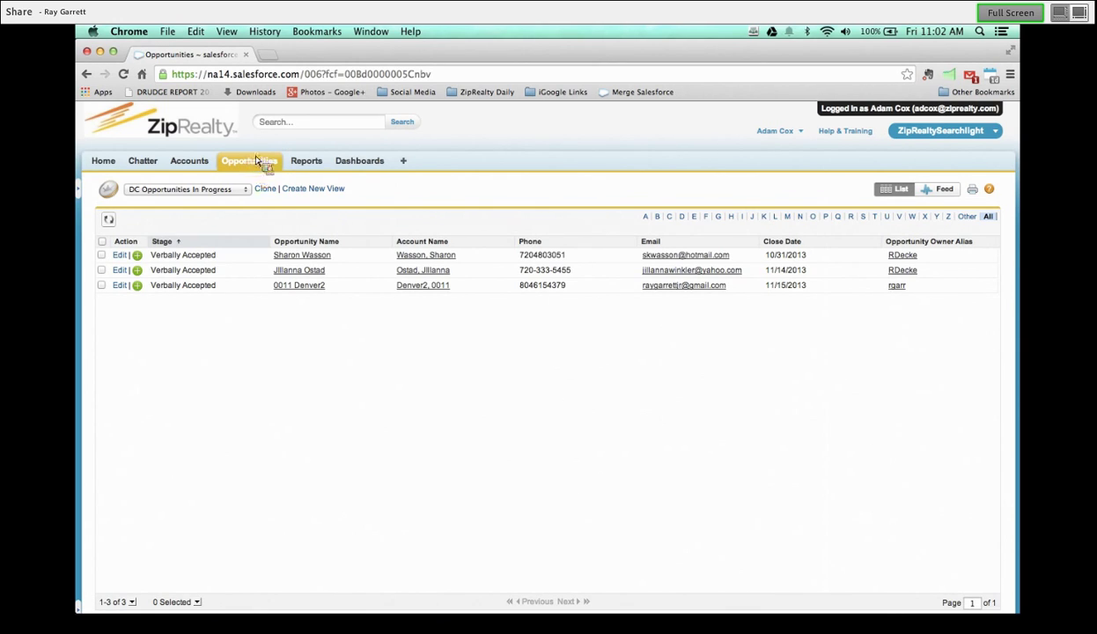
# Open the 0011 Denver2 opportunity and look through its detail sections
pyautogui.click(315, 290)
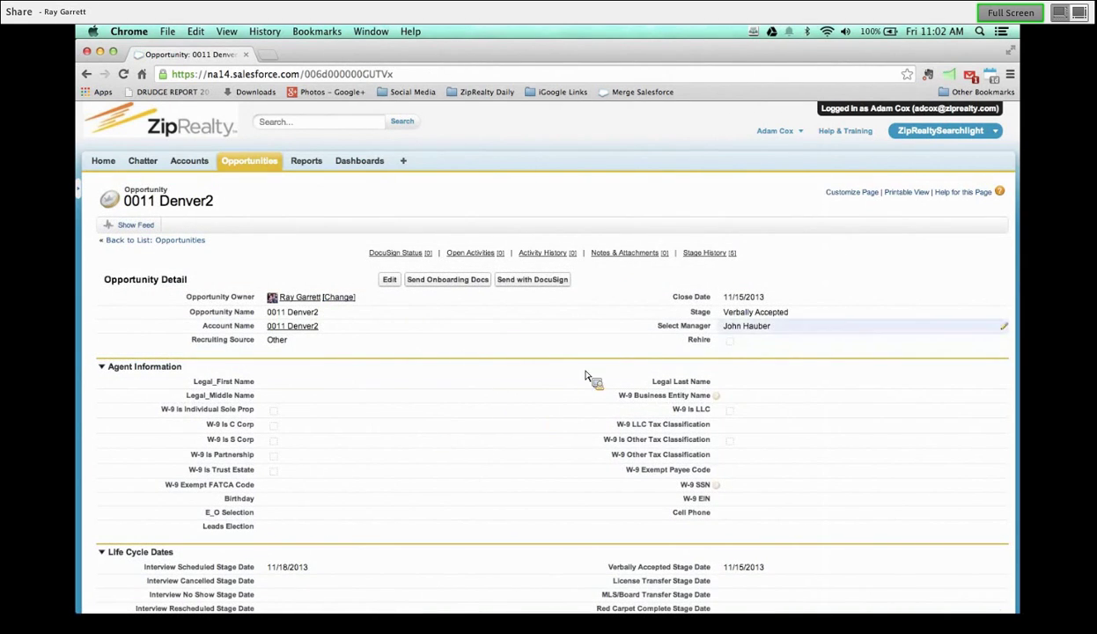
pyautogui.scroll(-10, 715, 384)
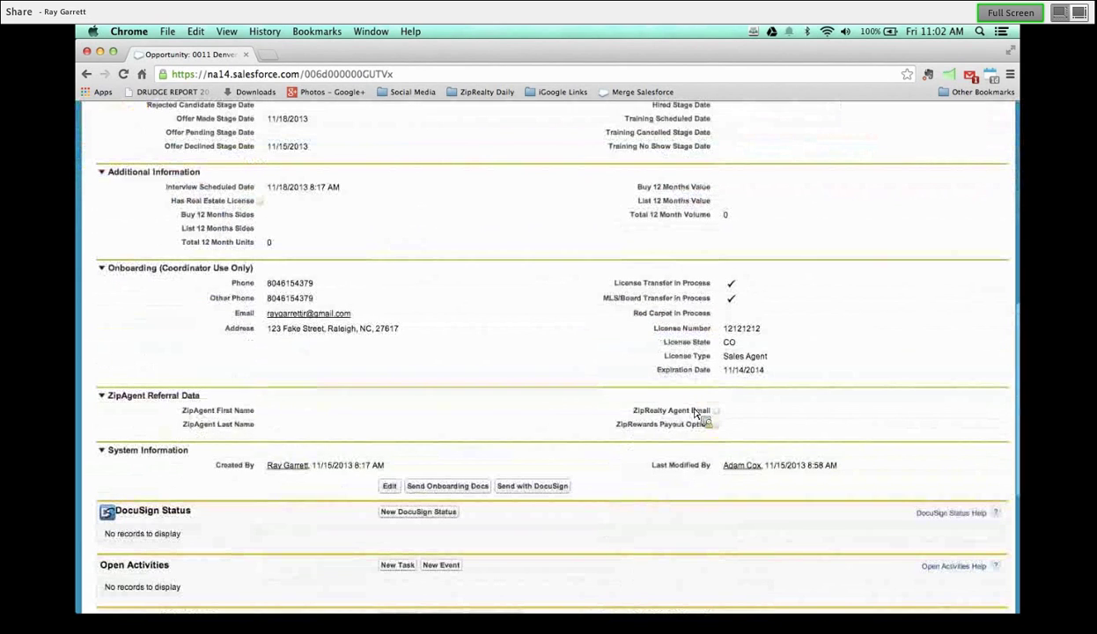
pyautogui.scroll(12, 696, 413)
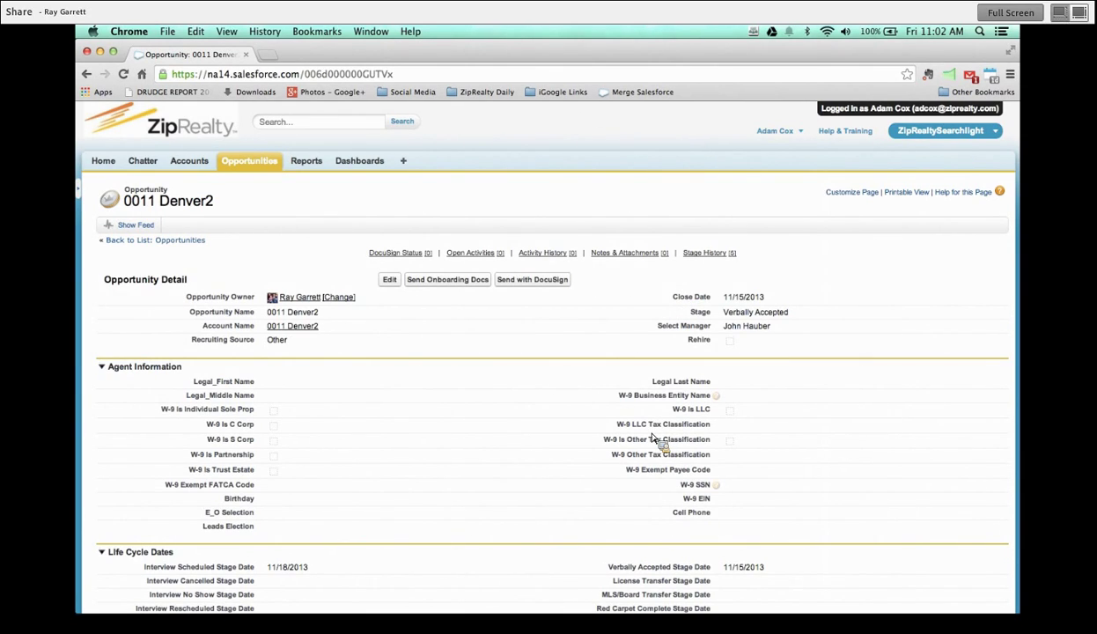
# Try to uncheck License Transfer In Process and MLS/Board Transfer In Process and clear the License Number in the Onboarding section
pyautogui.scroll(-10, 653, 438)
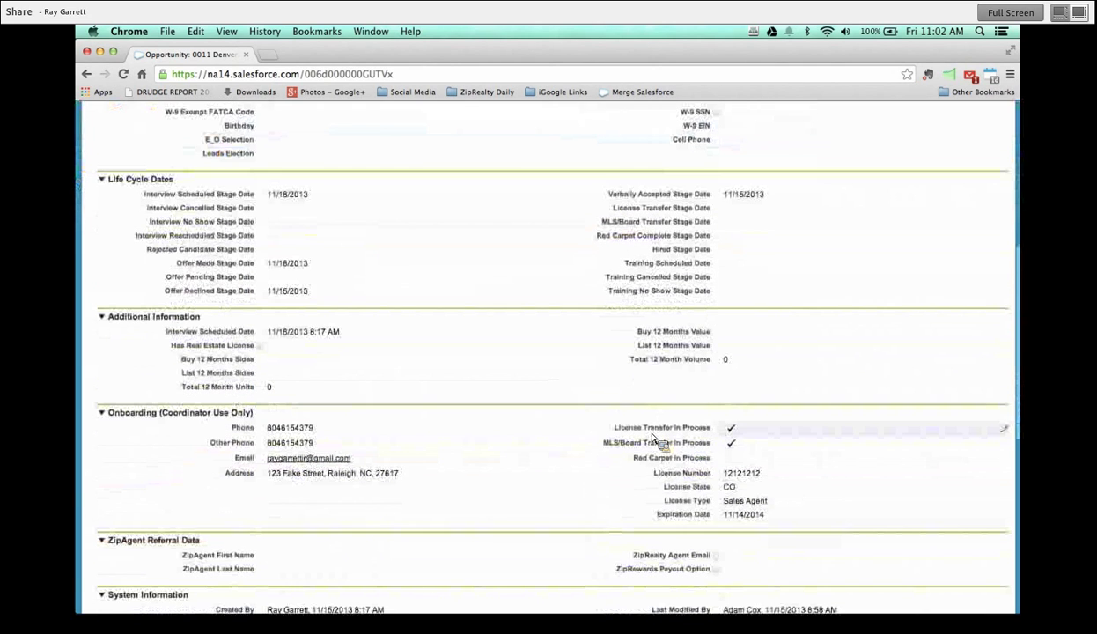
pyautogui.doubleClick(731, 430)
pyautogui.click(731, 431)
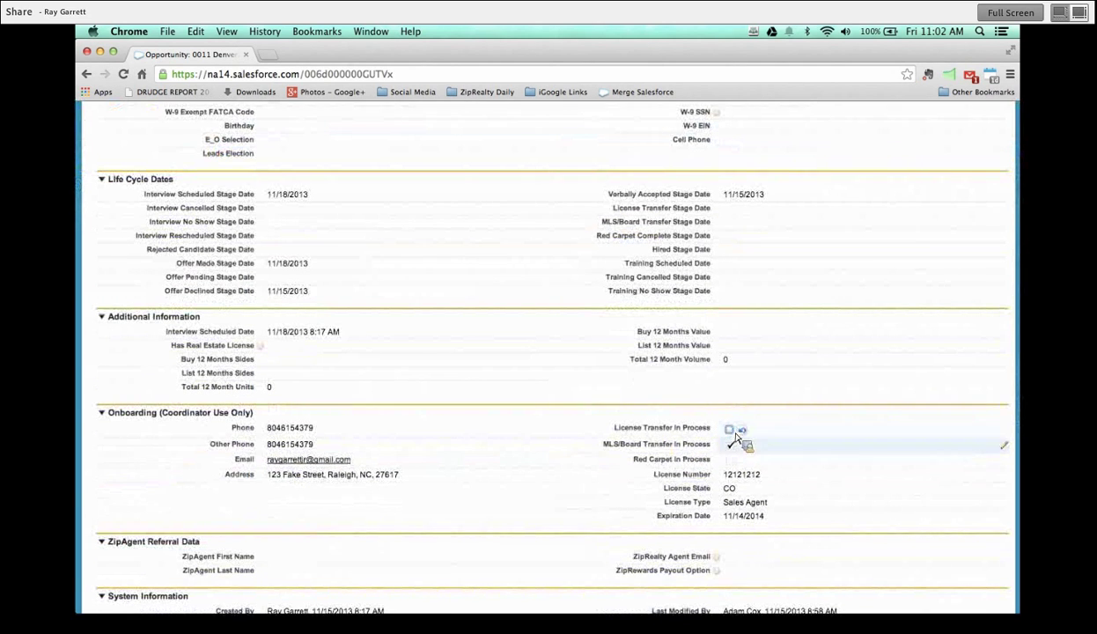
pyautogui.doubleClick(732, 447)
pyautogui.click(730, 448)
pyautogui.doubleClick(735, 482)
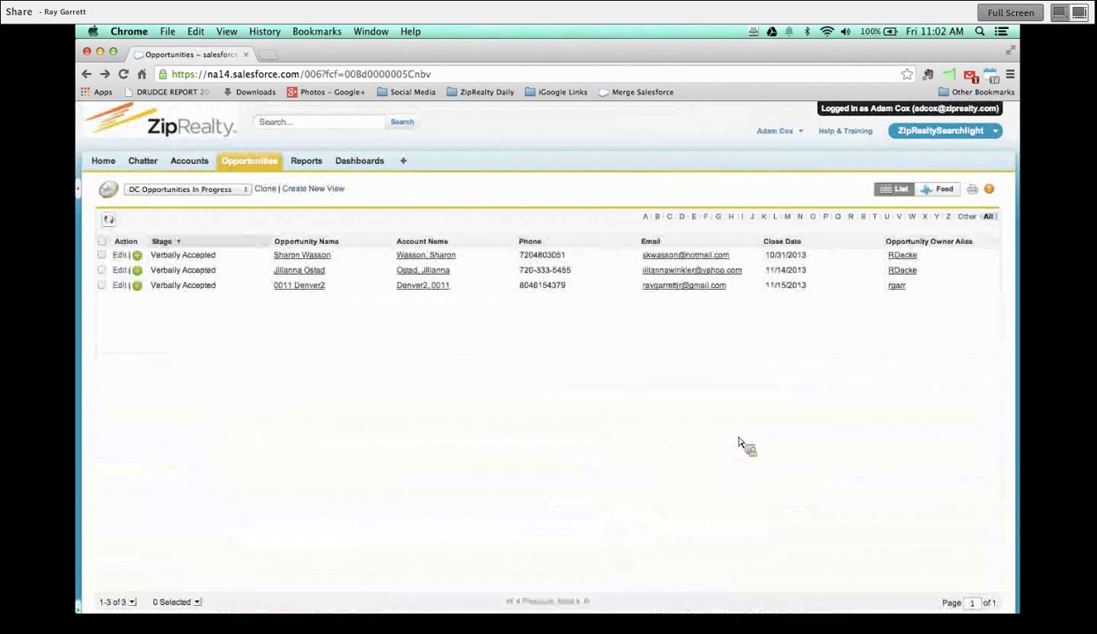
# Reopen the 0011 Denver2 opportunity and clear the License Number in its Onboarding section
pyautogui.click(300, 286)
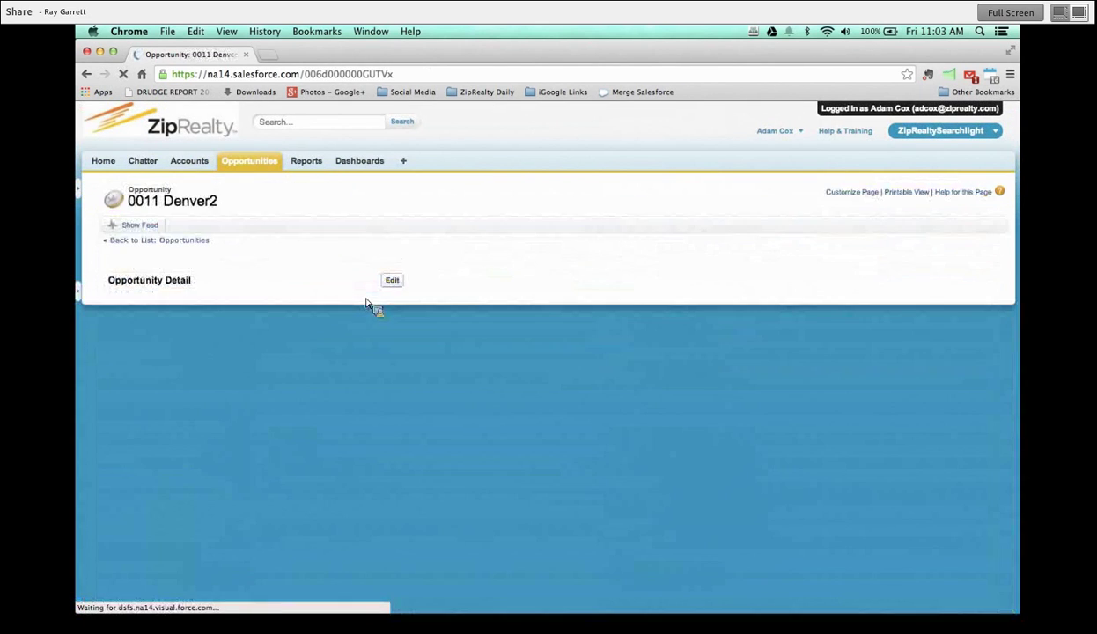
pyautogui.scroll(-5, 546, 406)
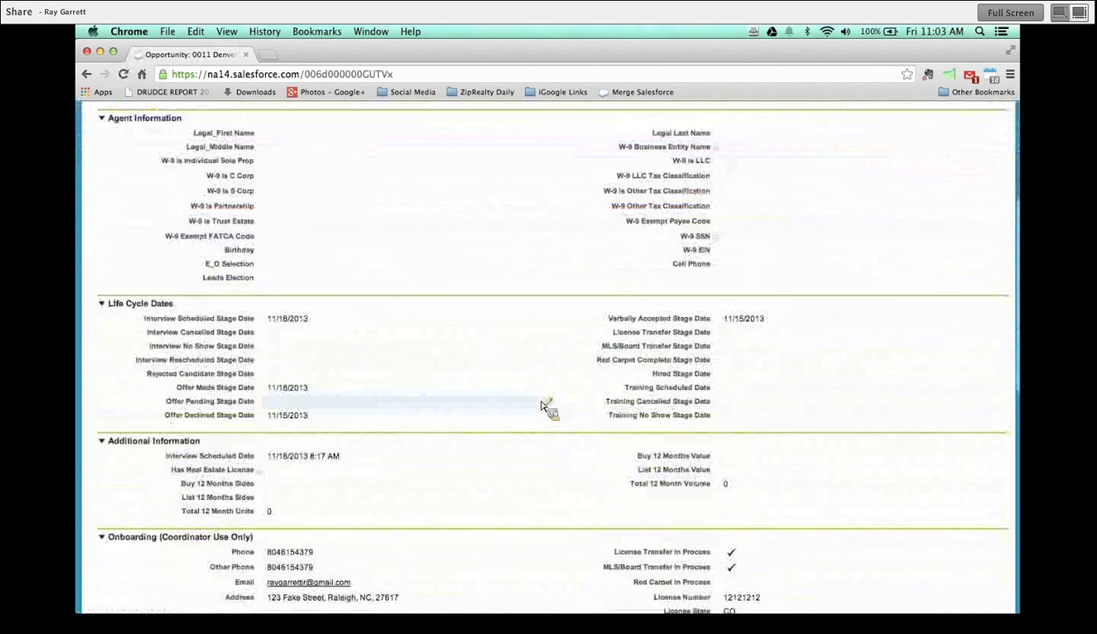
pyautogui.scroll(-2, 543, 405)
pyautogui.doubleClick(740, 339)
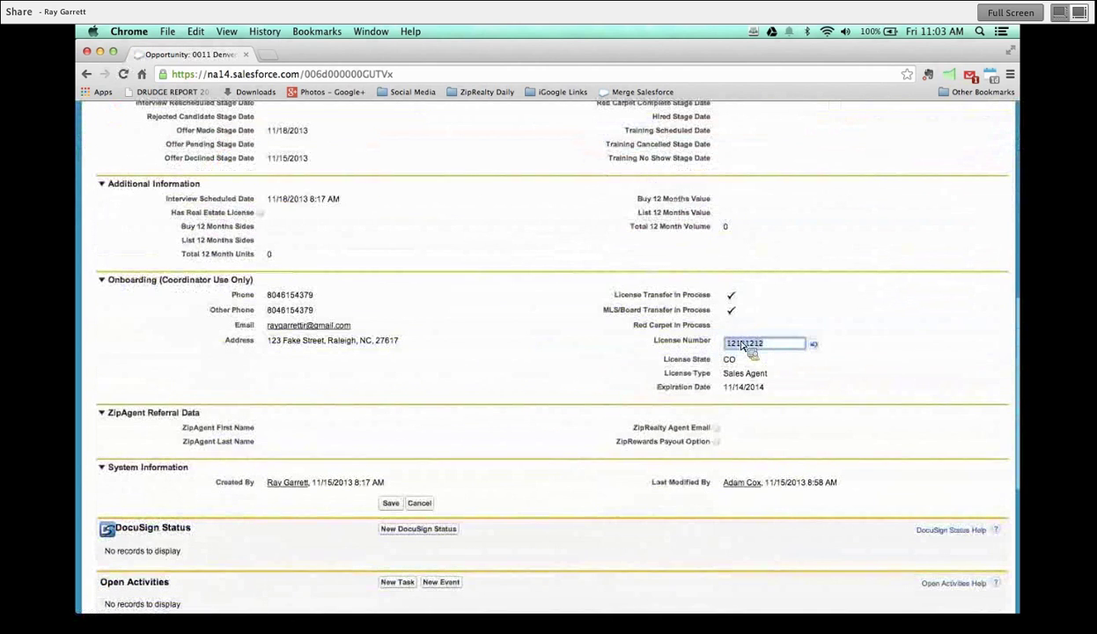
pyautogui.press('BackSpace')
pyautogui.click(740, 355)
# Set both License State and License Type to --None-- in the Onboarding section
pyautogui.doubleClick(740, 361)
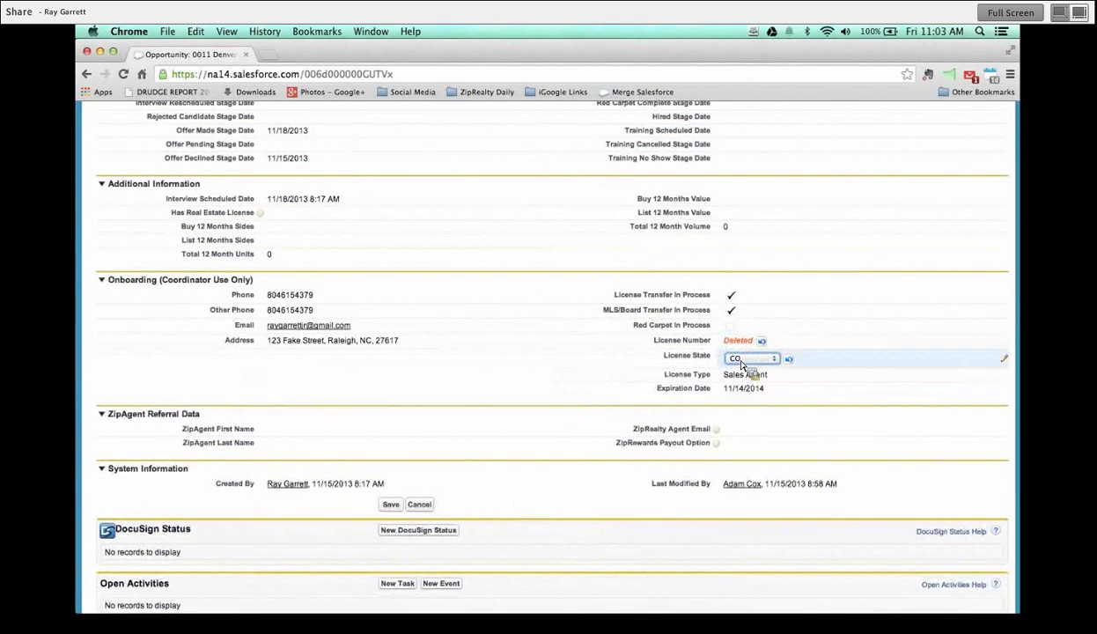
pyautogui.click(738, 358)
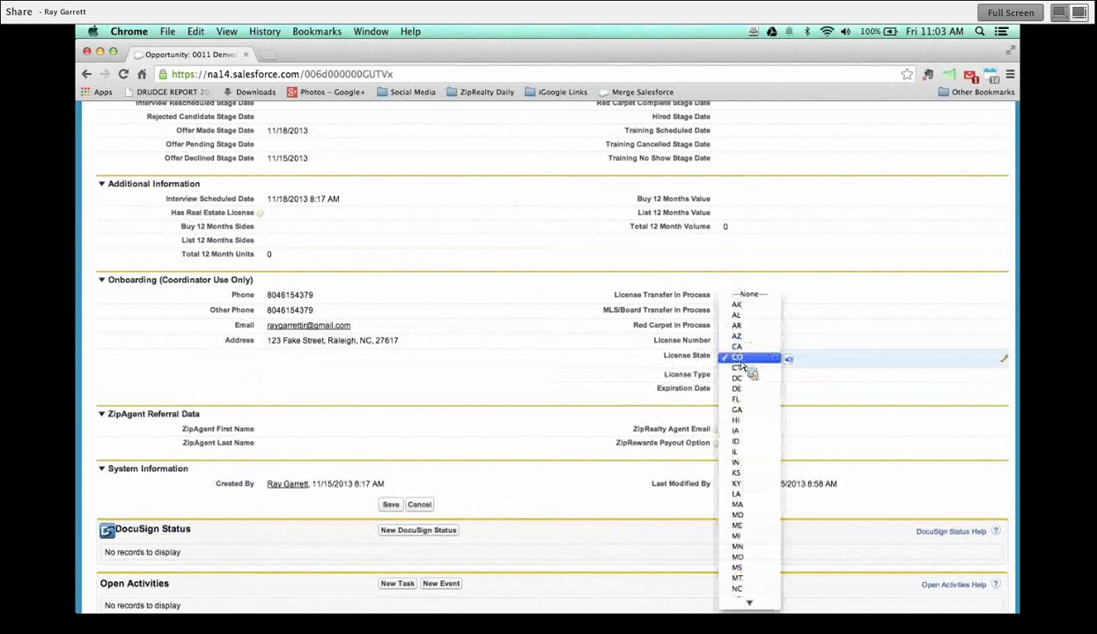
pyautogui.click(750, 295)
pyautogui.doubleClick(749, 374)
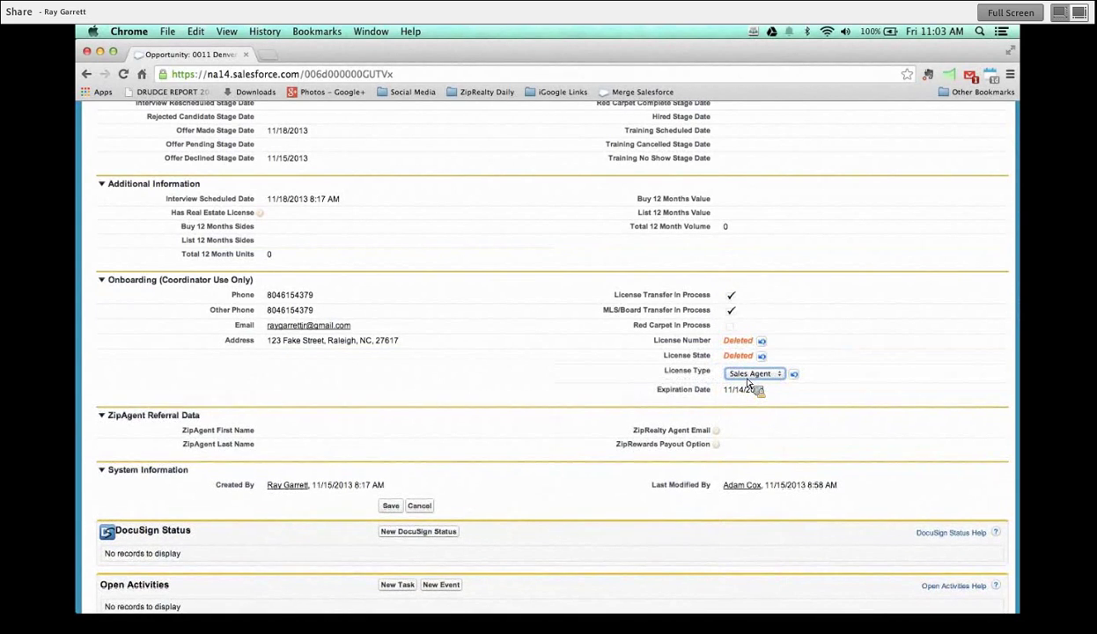
pyautogui.click(762, 374)
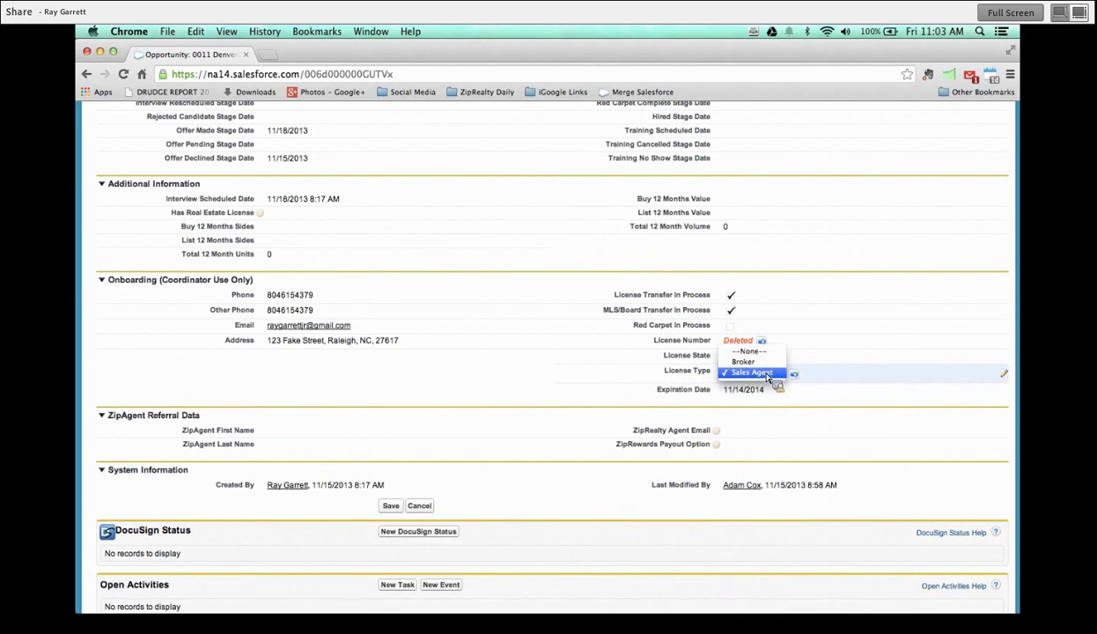
pyautogui.click(749, 351)
# Clear the license Expiration Date and try to uncheck MLS/Board Transfer In Process
pyautogui.doubleClick(755, 390)
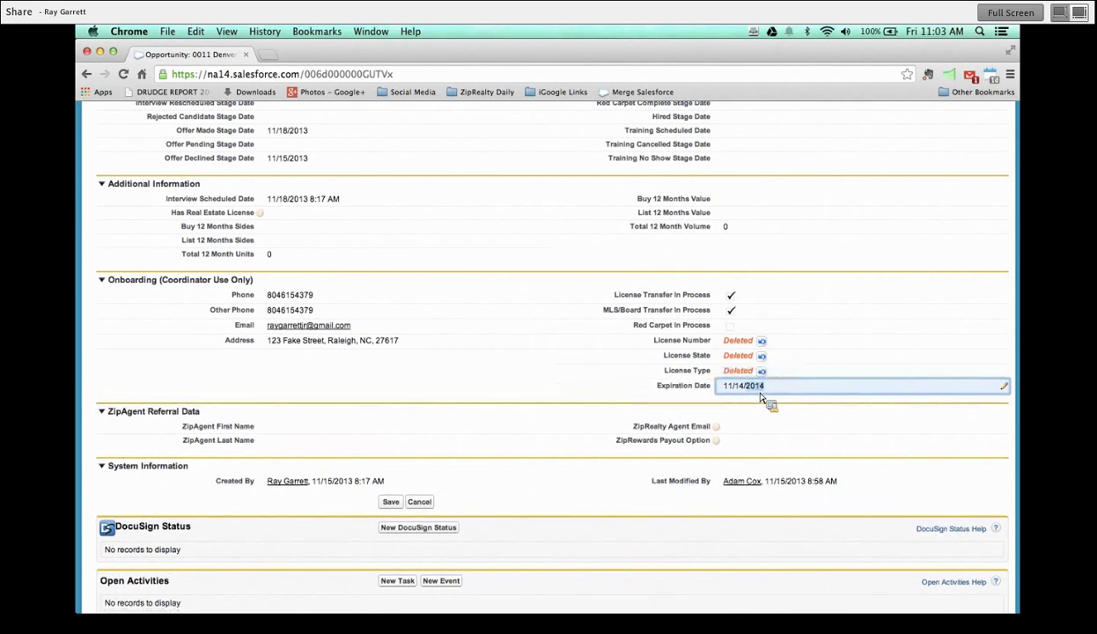
pyautogui.press('BackSpace')
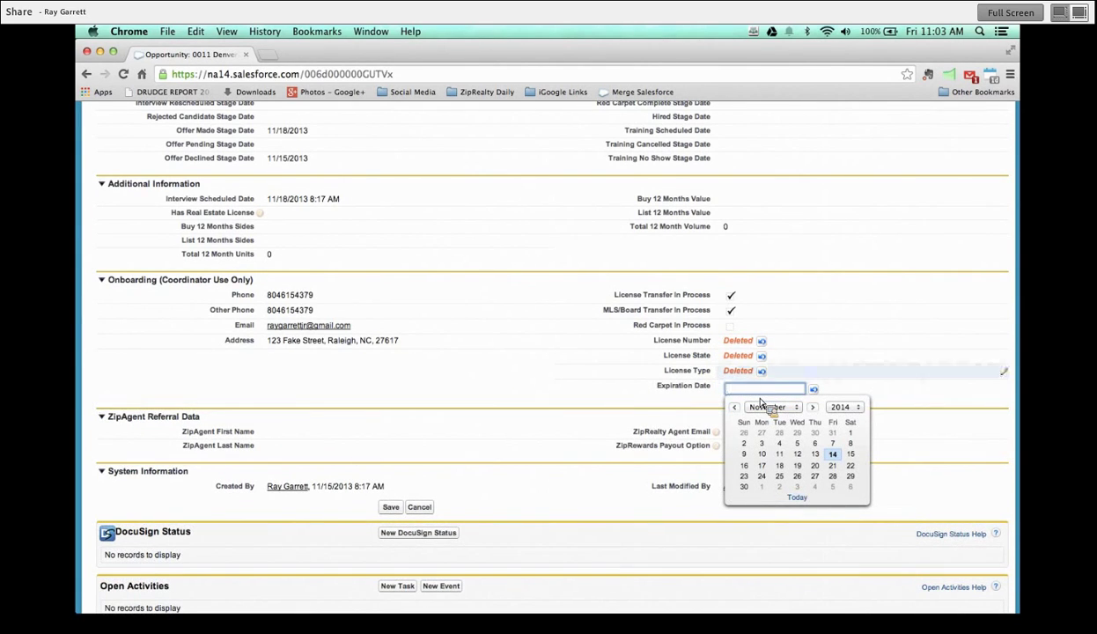
pyautogui.doubleClick(731, 311)
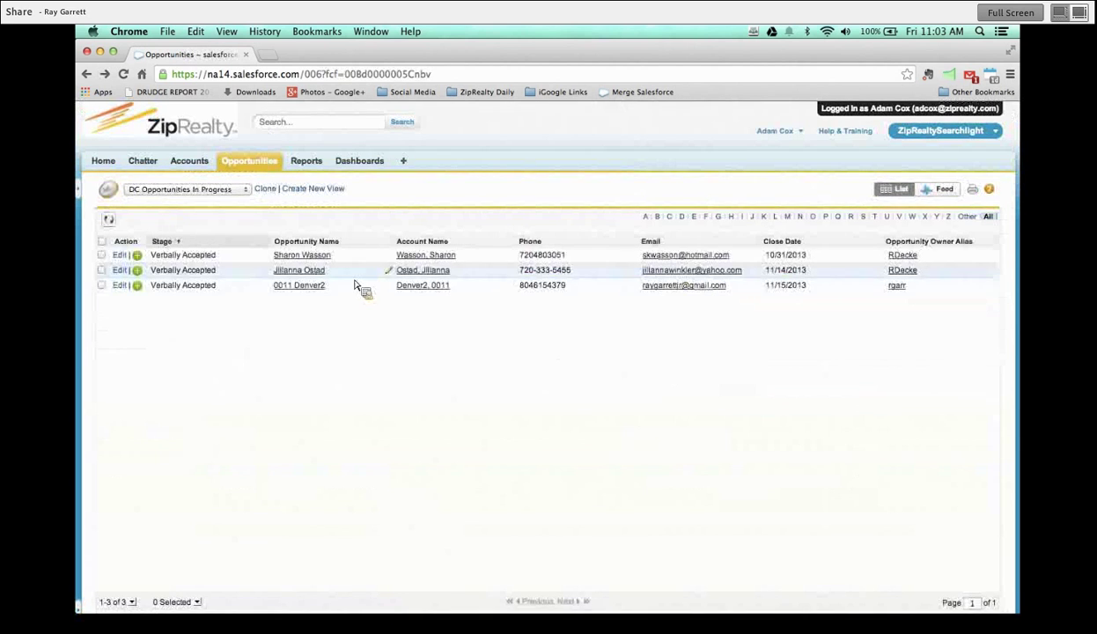
# Reopen the 0011 Denver2 opportunity and uncheck License Transfer In Process and MLS/Board Transfer In Process
pyautogui.click(317, 285)
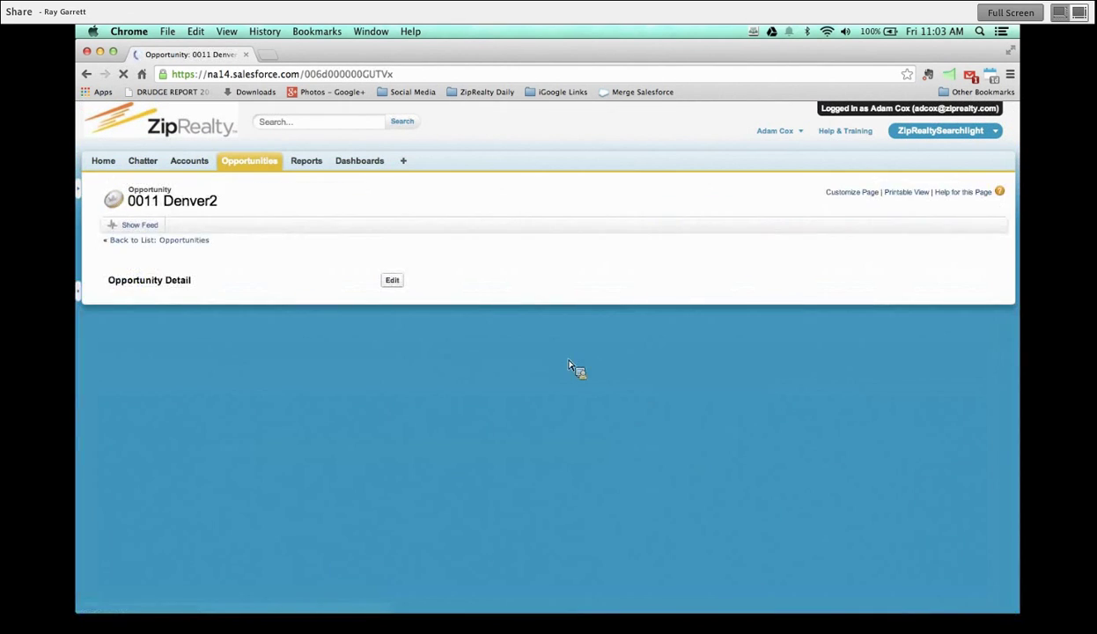
pyautogui.scroll(-5, 705, 475)
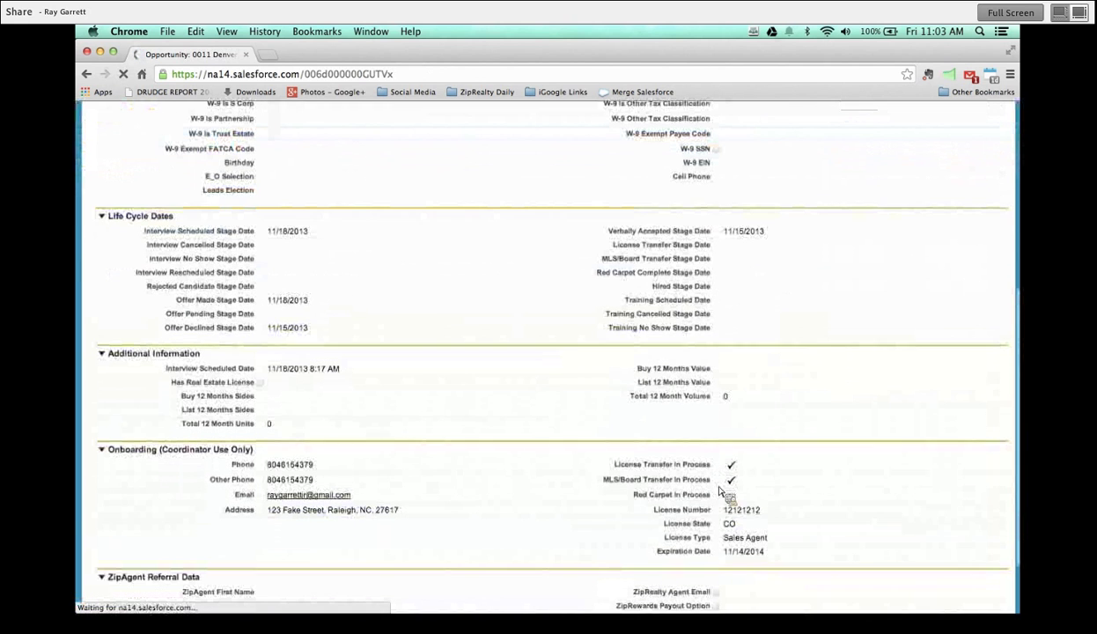
pyautogui.doubleClick(730, 467)
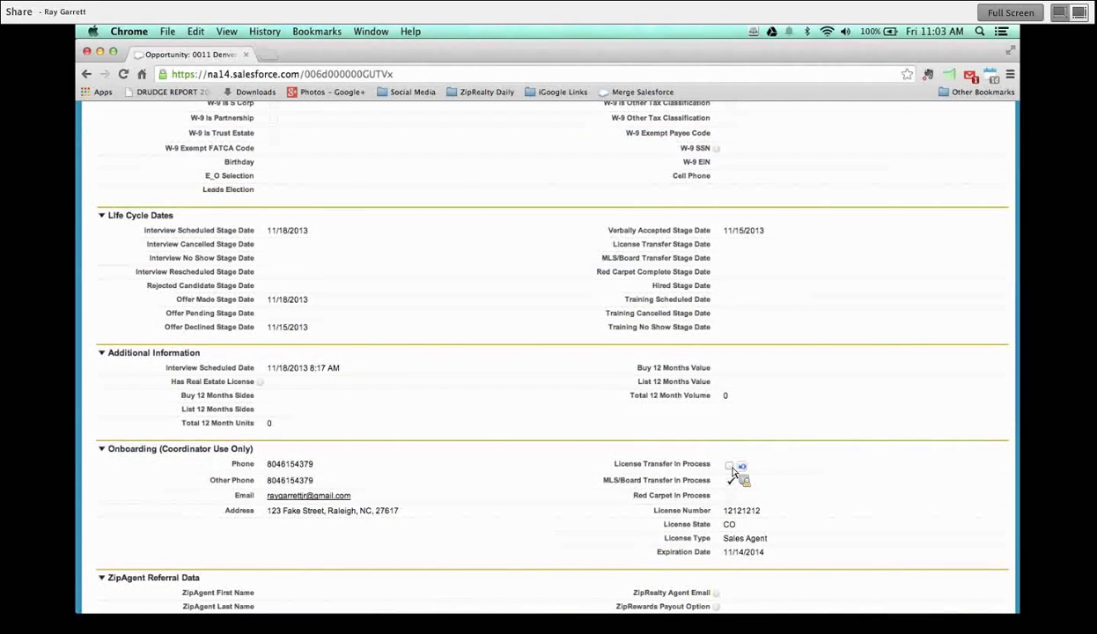
pyautogui.doubleClick(732, 482)
# Clear the License Number and set License State to --None-- in the Onboarding section
pyautogui.doubleClick(739, 514)
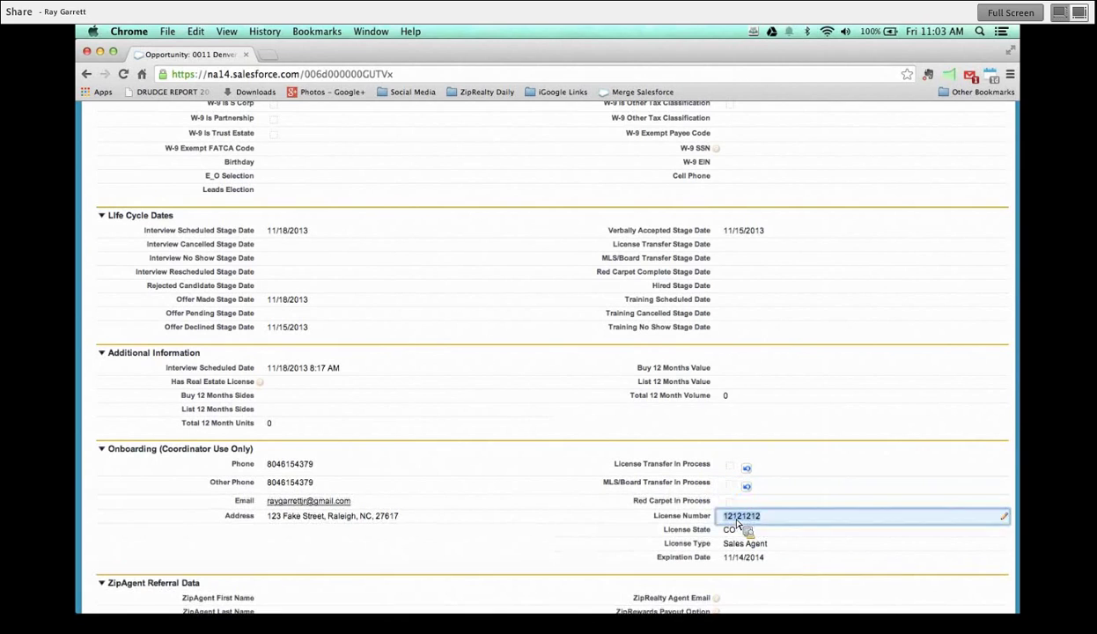
pyautogui.doubleClick(732, 534)
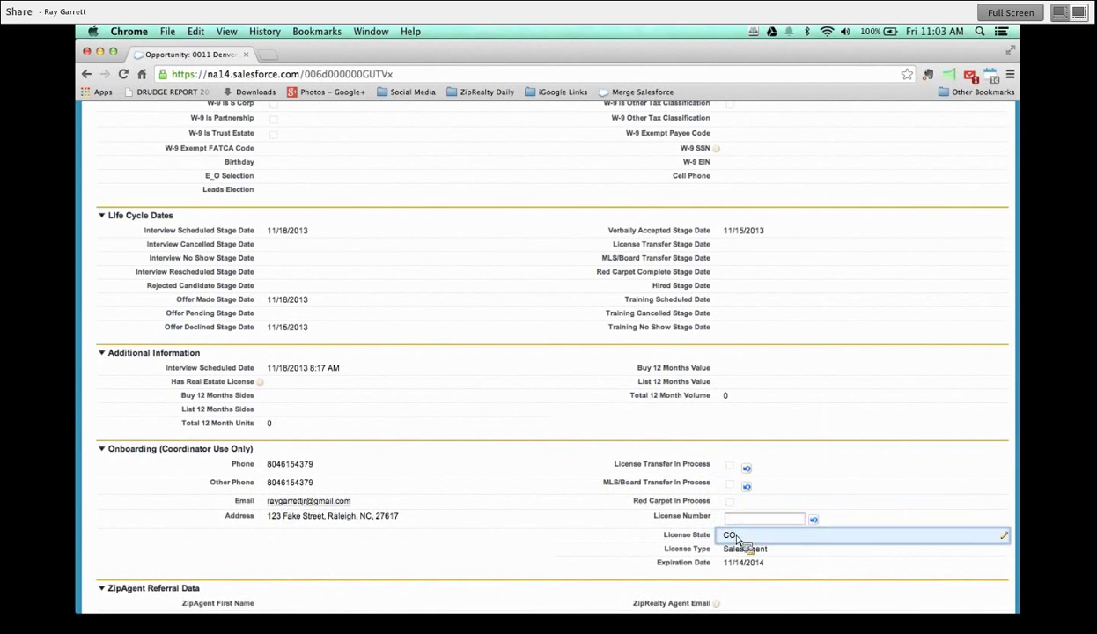
pyautogui.click(729, 533)
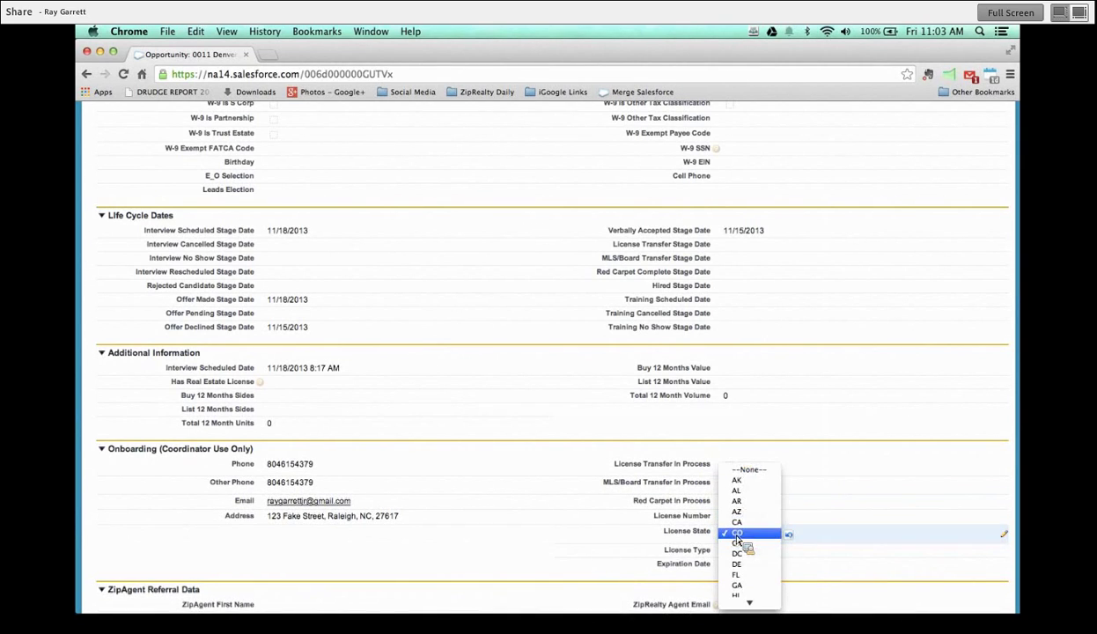
pyautogui.click(749, 470)
# Set License Type to --None-- and clear the license Expiration Date in the Onboarding section
pyautogui.doubleClick(742, 550)
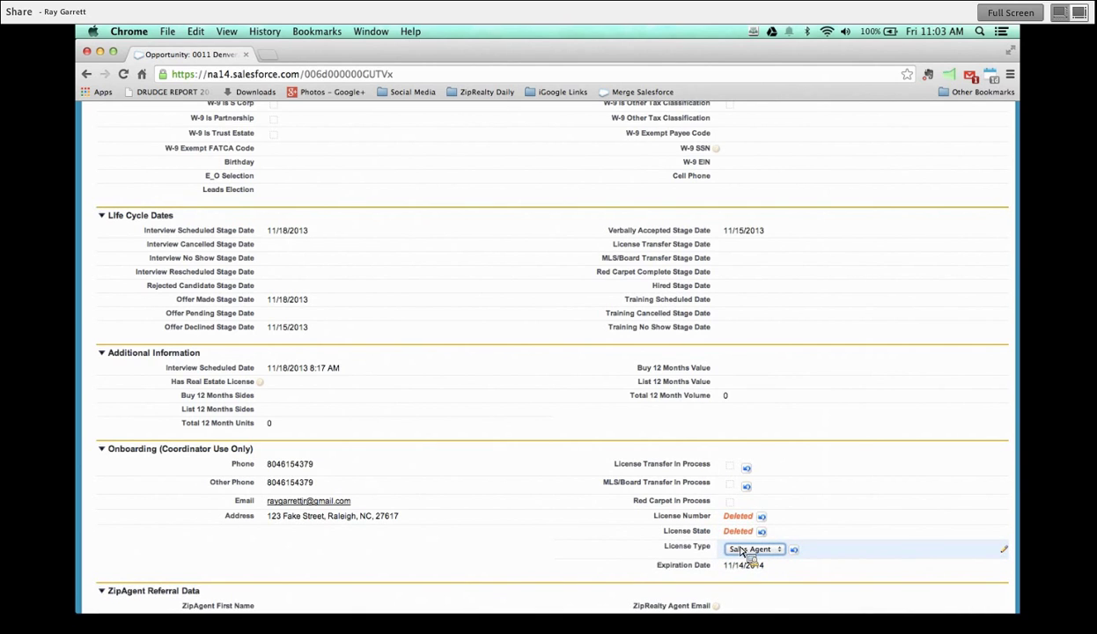
pyautogui.click(743, 550)
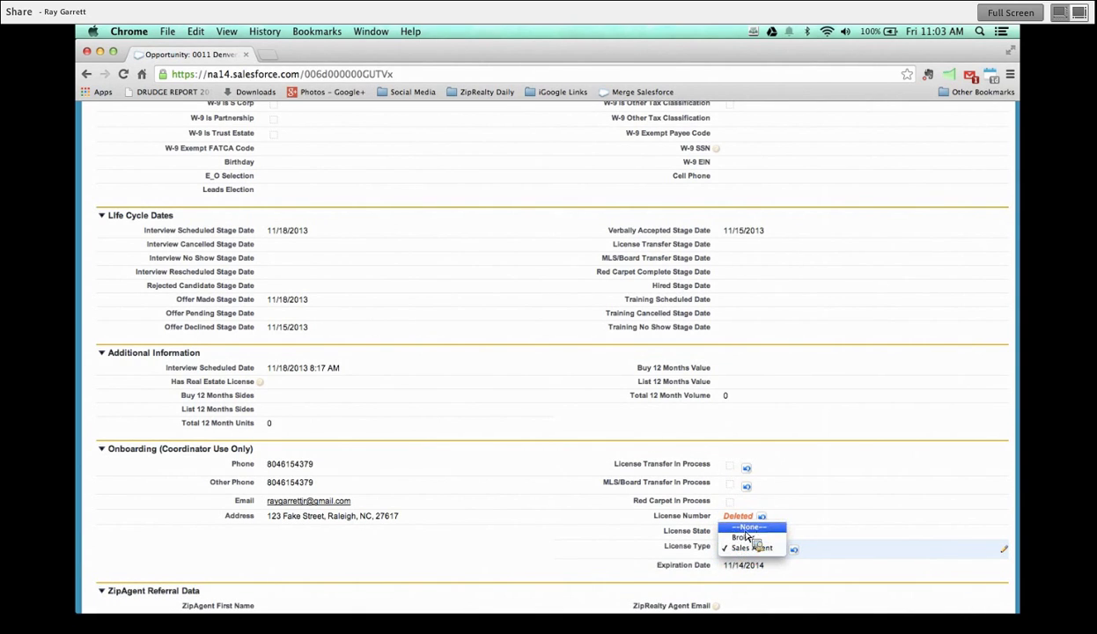
pyautogui.click(739, 517)
pyautogui.doubleClick(747, 566)
pyautogui.press('BackSpace')
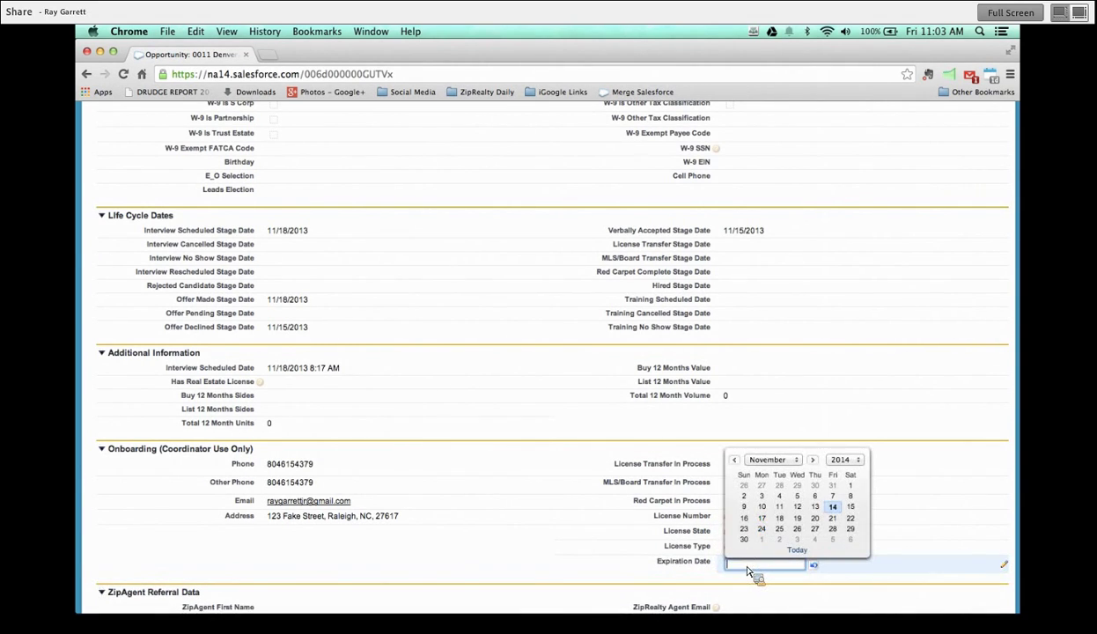
# Save the cleared license and transfer fields on the 0011 Denver2 opportunity and look over the saved record
pyautogui.scroll(-5, 522, 511)
pyautogui.click(394, 441)
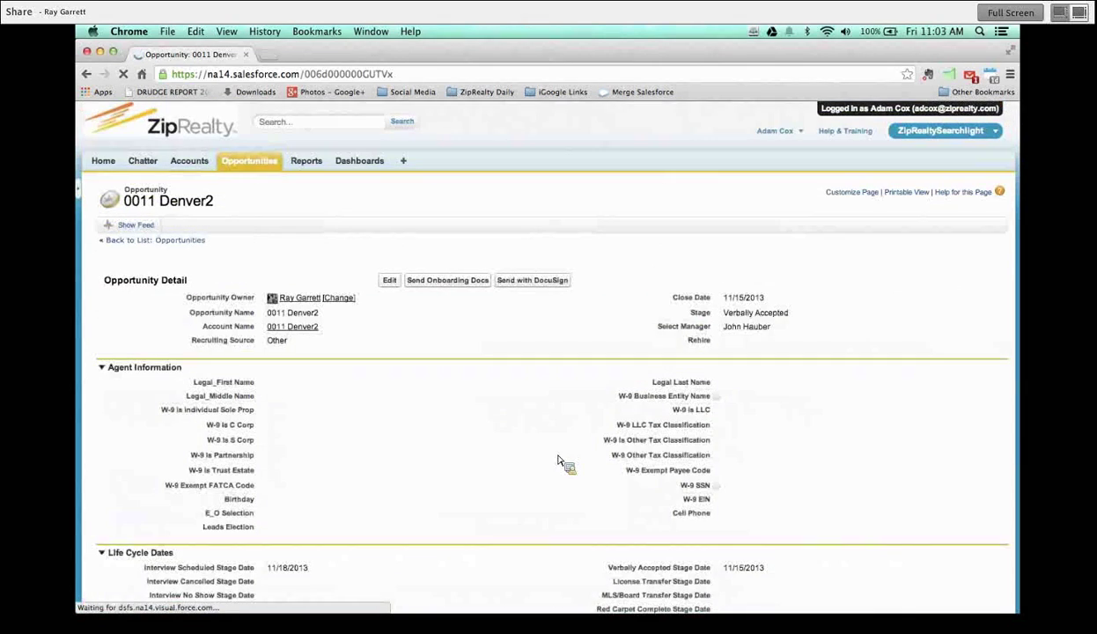
pyautogui.scroll(-3, 550, 493)
pyautogui.scroll(3, 550, 495)
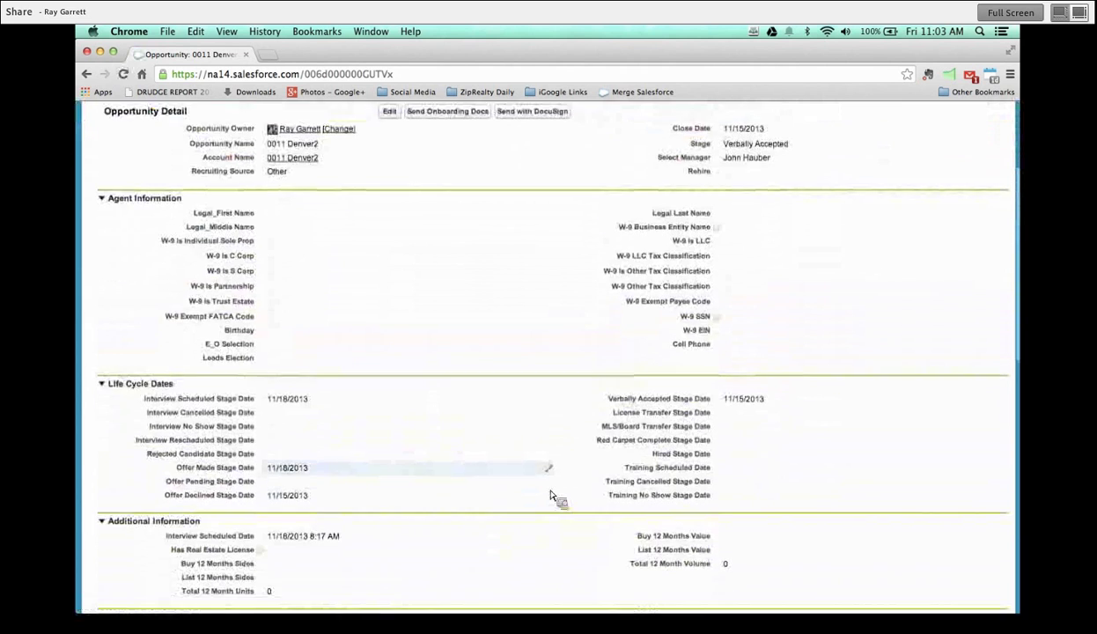
pyautogui.scroll(1, 550, 495)
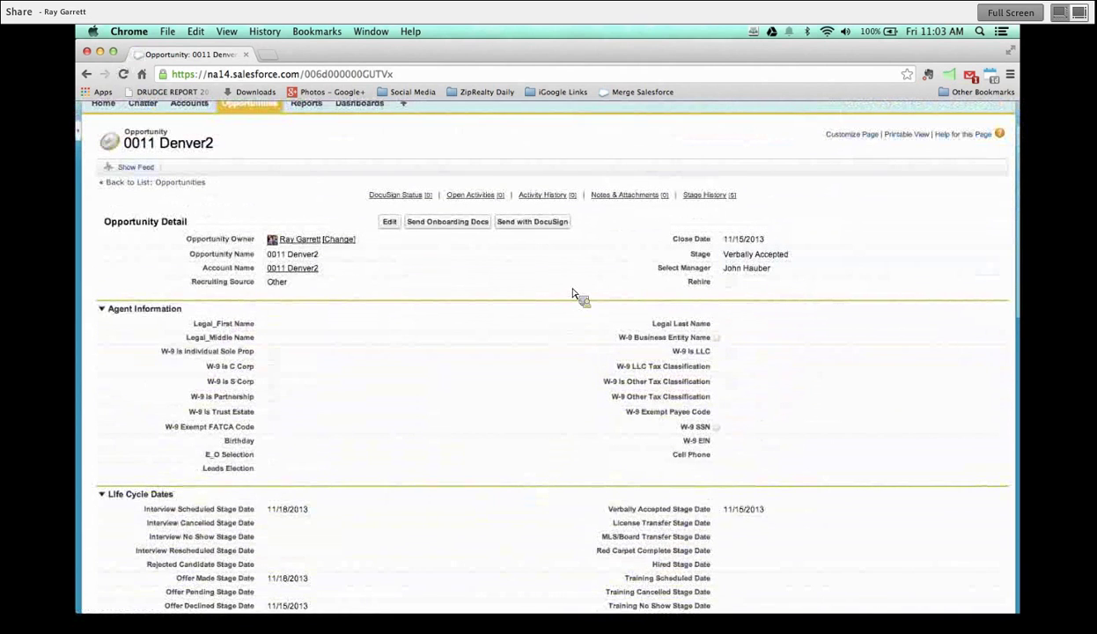
pyautogui.scroll(2, 414, 357)
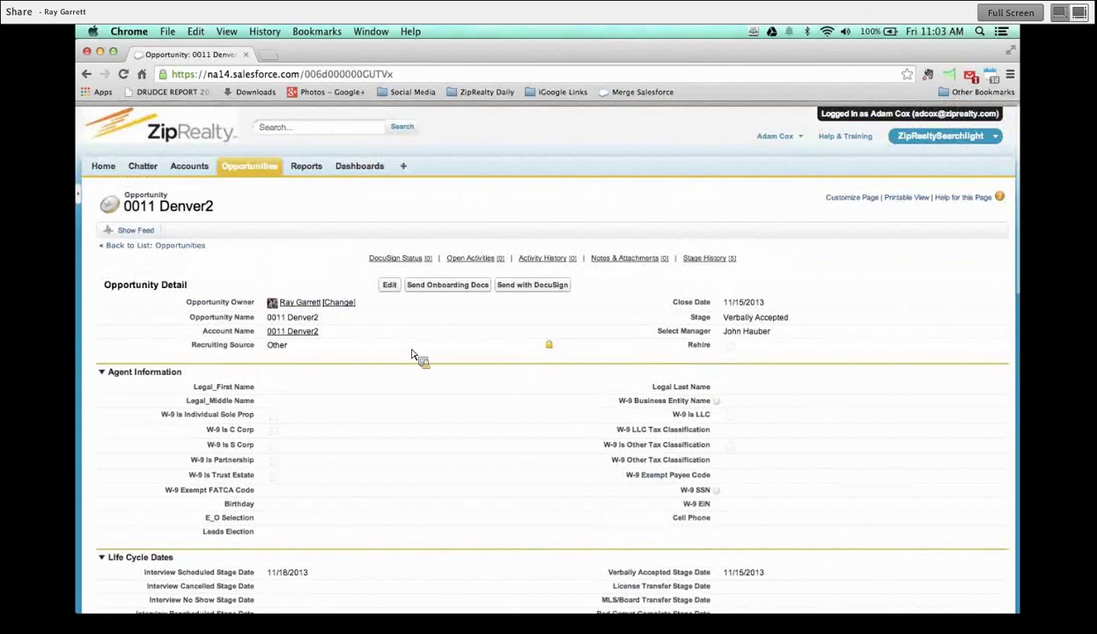
# Enter the candidate's license number and set License State to CO in the Onboarding section
pyautogui.scroll(-10, 411, 354)
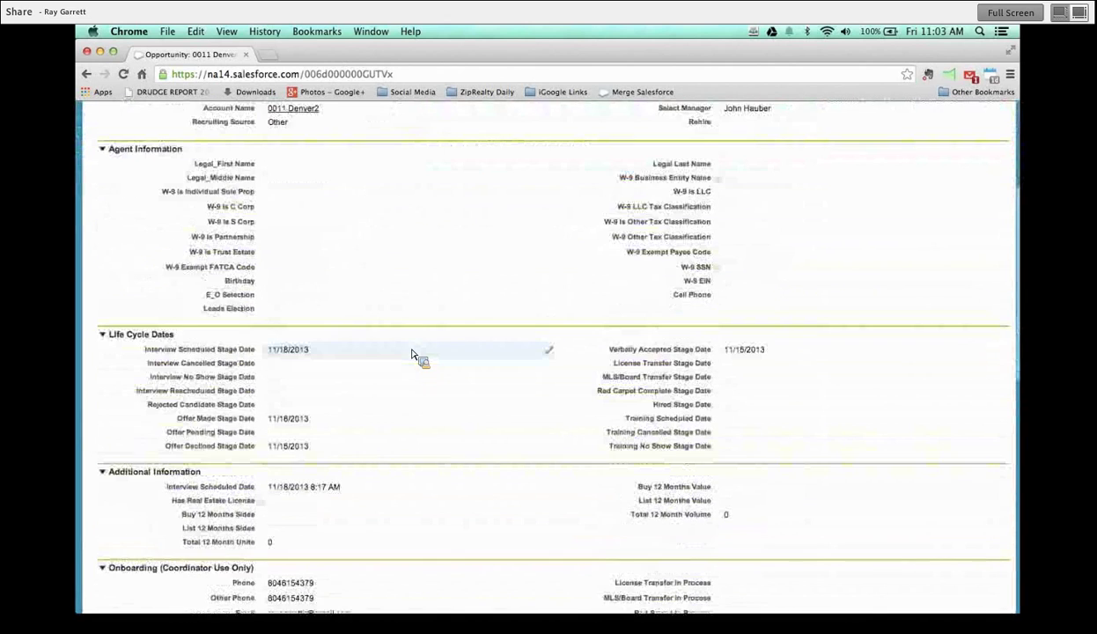
pyautogui.scroll(-1, 411, 354)
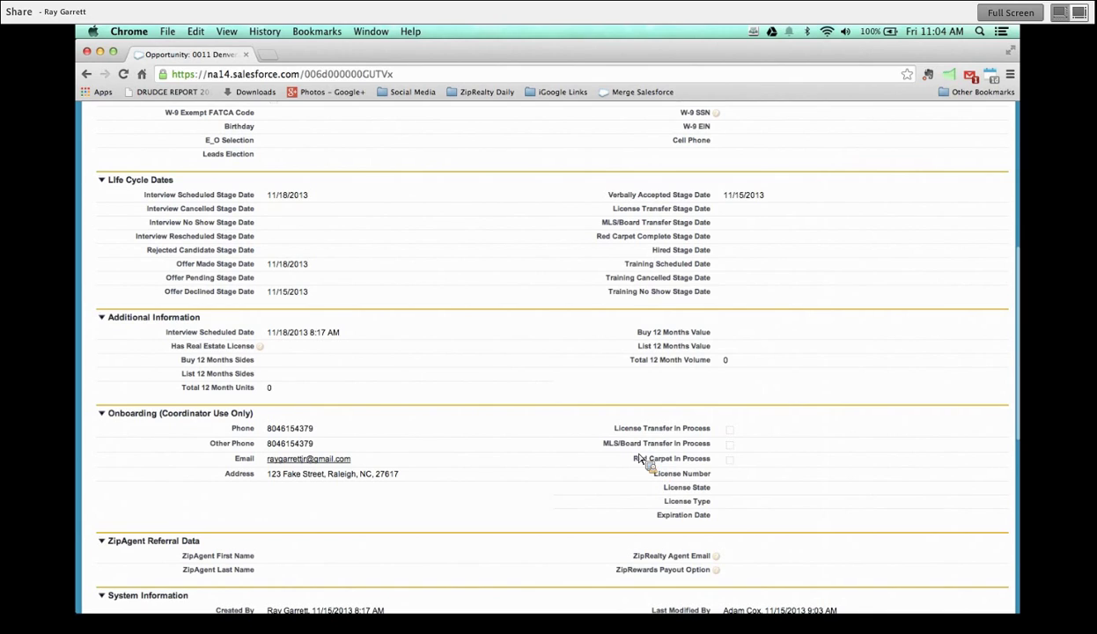
pyautogui.doubleClick(757, 481)
pyautogui.write('12121212')
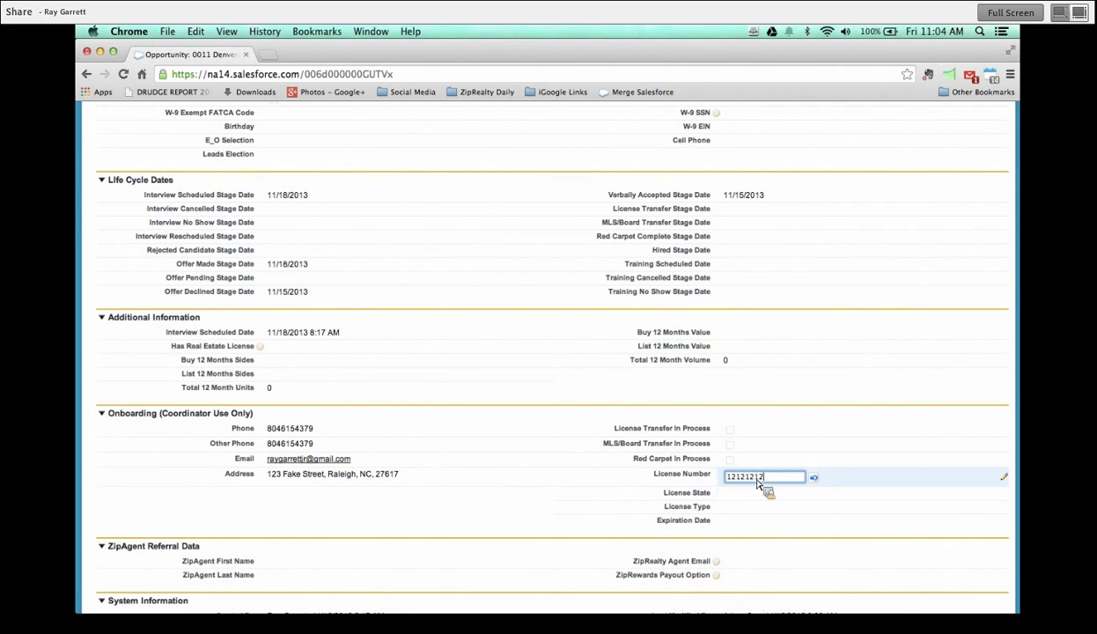
pyautogui.doubleClick(758, 490)
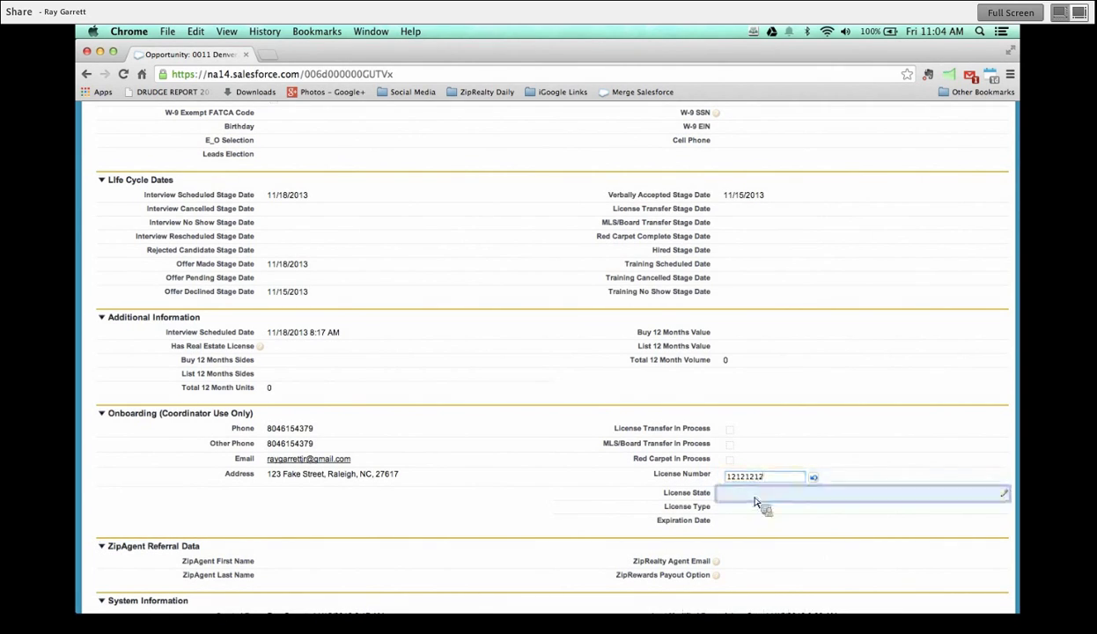
pyautogui.click(754, 492)
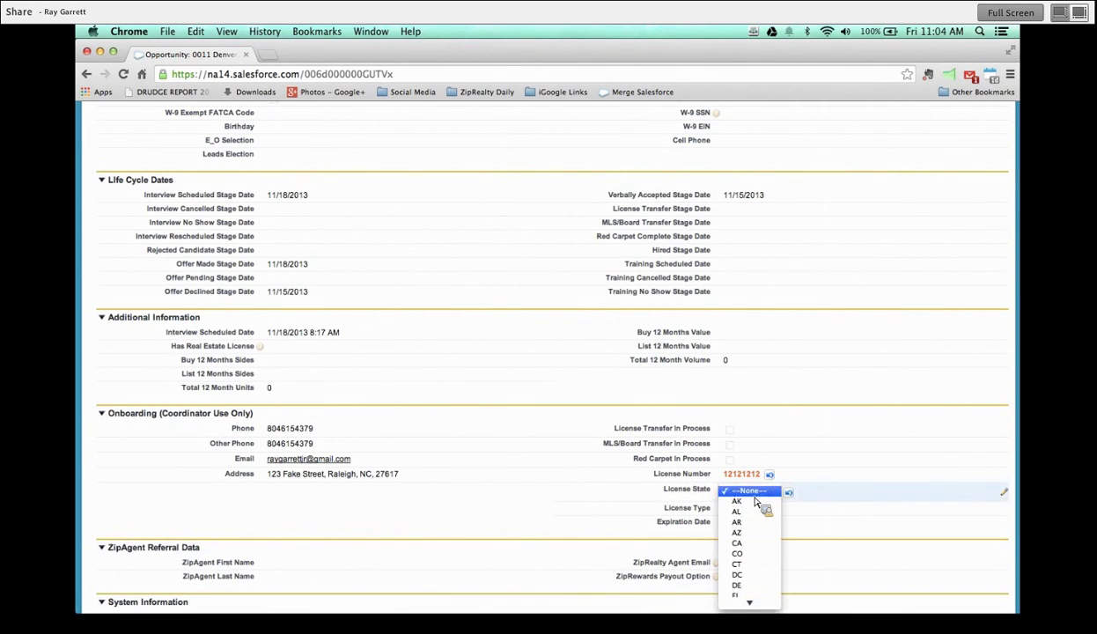
pyautogui.click(750, 554)
# Set License Type to Sales Agent and the license Expiration Date to 11/14/2014 in the Onboarding section
pyautogui.doubleClick(757, 518)
pyautogui.doubleClick(754, 506)
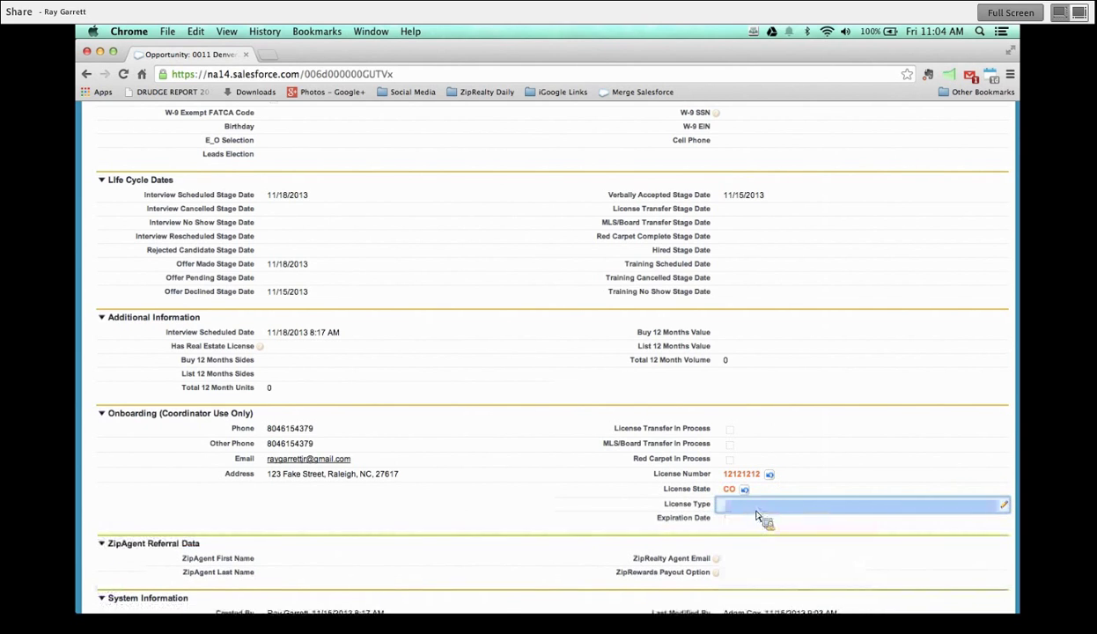
pyautogui.click(755, 508)
pyautogui.click(757, 521)
pyautogui.doubleClick(756, 523)
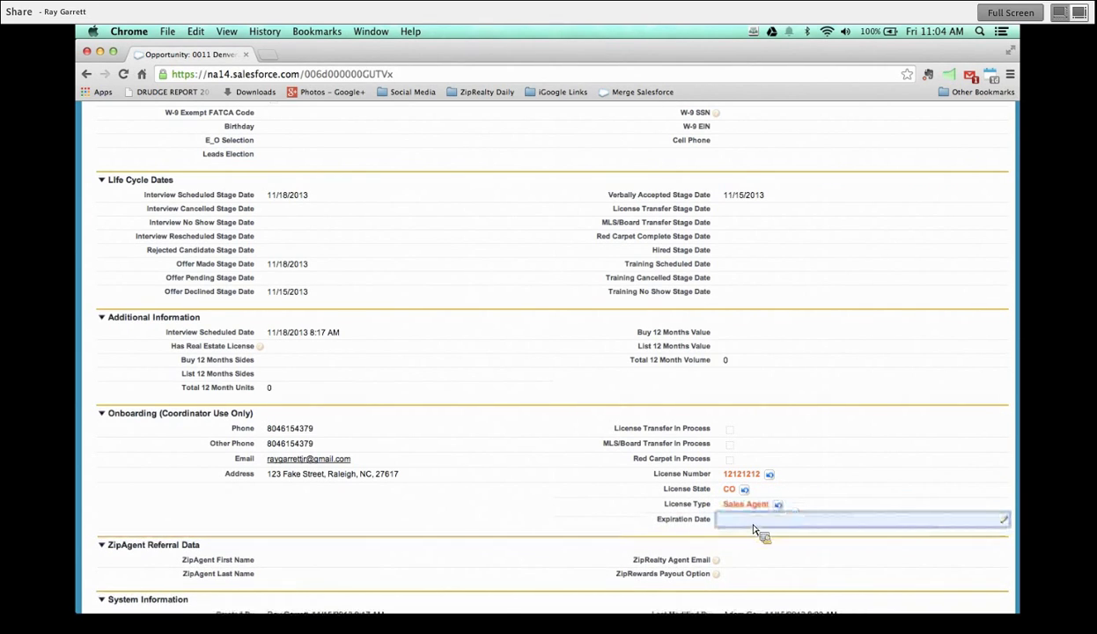
pyautogui.click(845, 541)
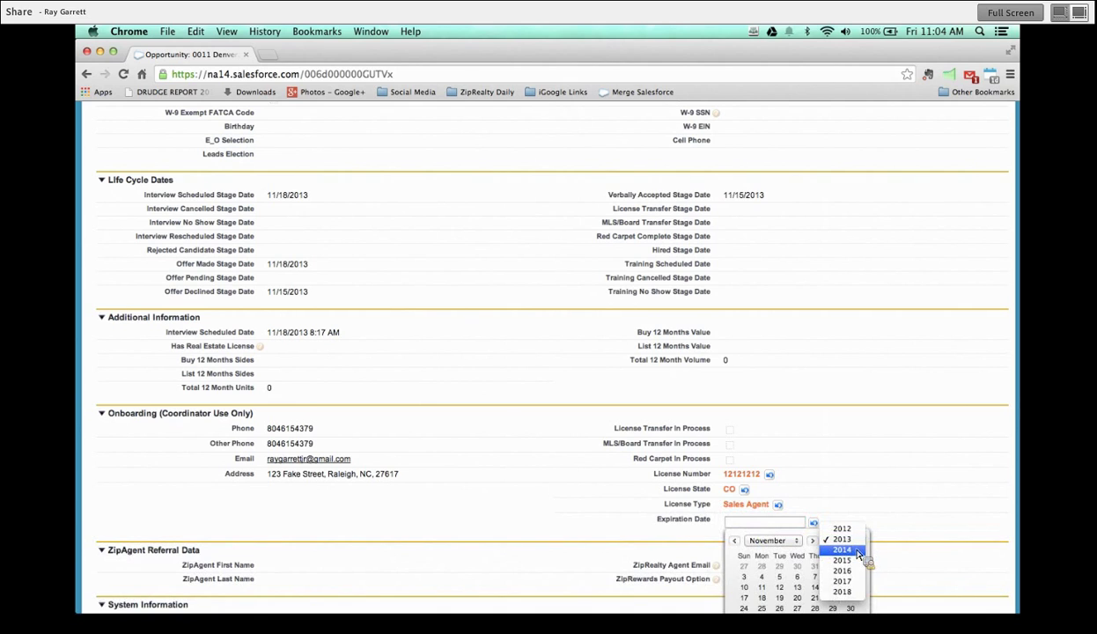
pyautogui.click(851, 550)
pyautogui.click(834, 589)
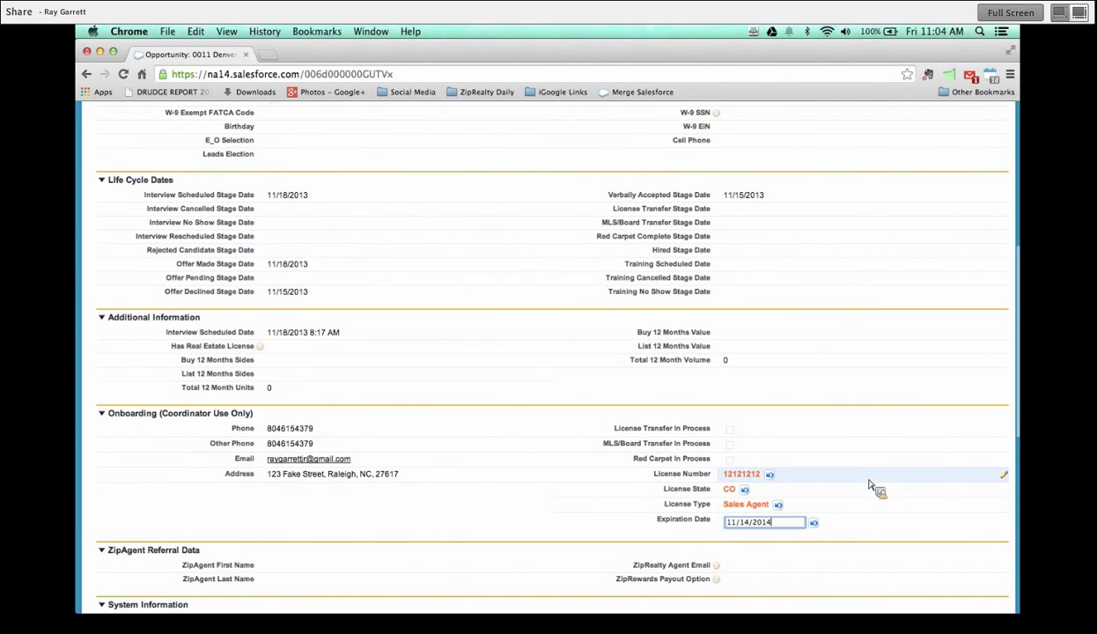
# Check License Transfer In Process and MLS/Board Transfer In Process in the Onboarding section
pyautogui.scroll(2, 868, 485)
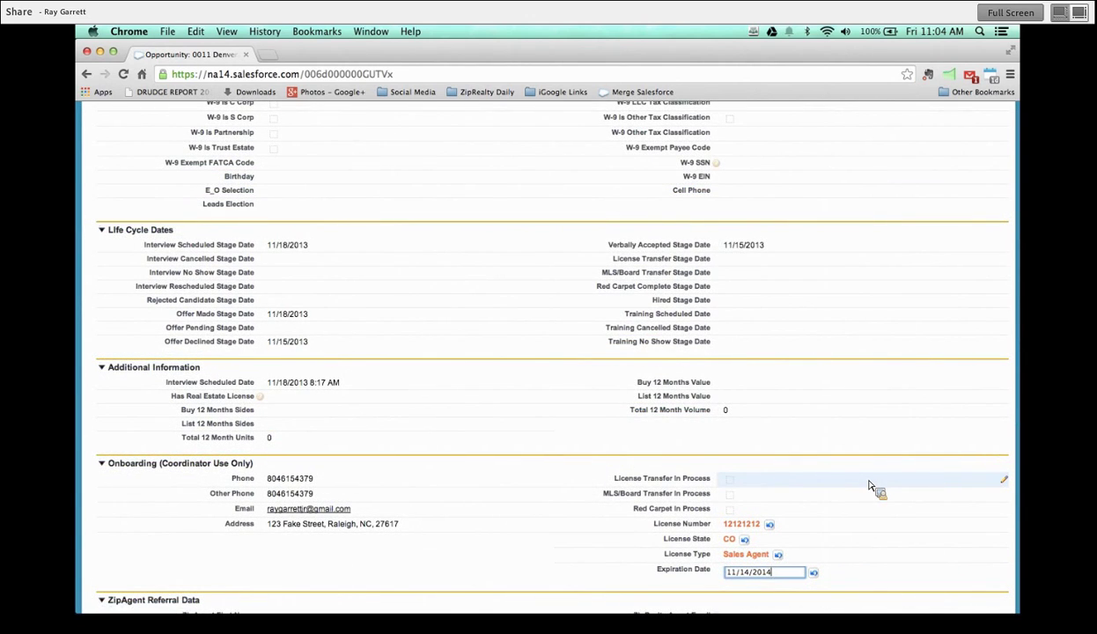
pyautogui.doubleClick(733, 484)
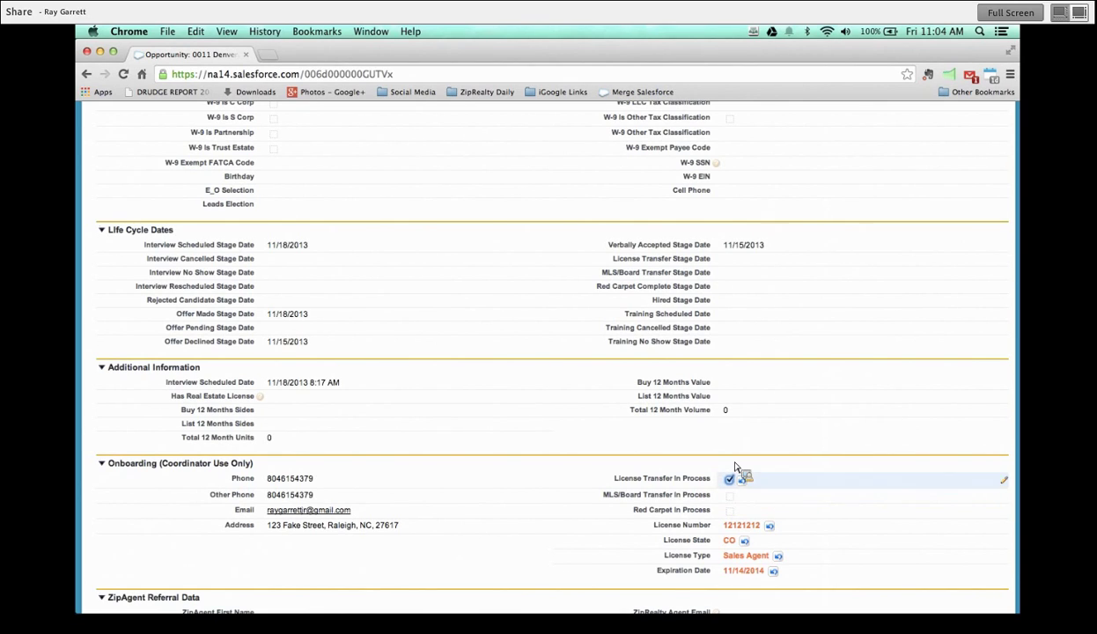
pyautogui.doubleClick(731, 498)
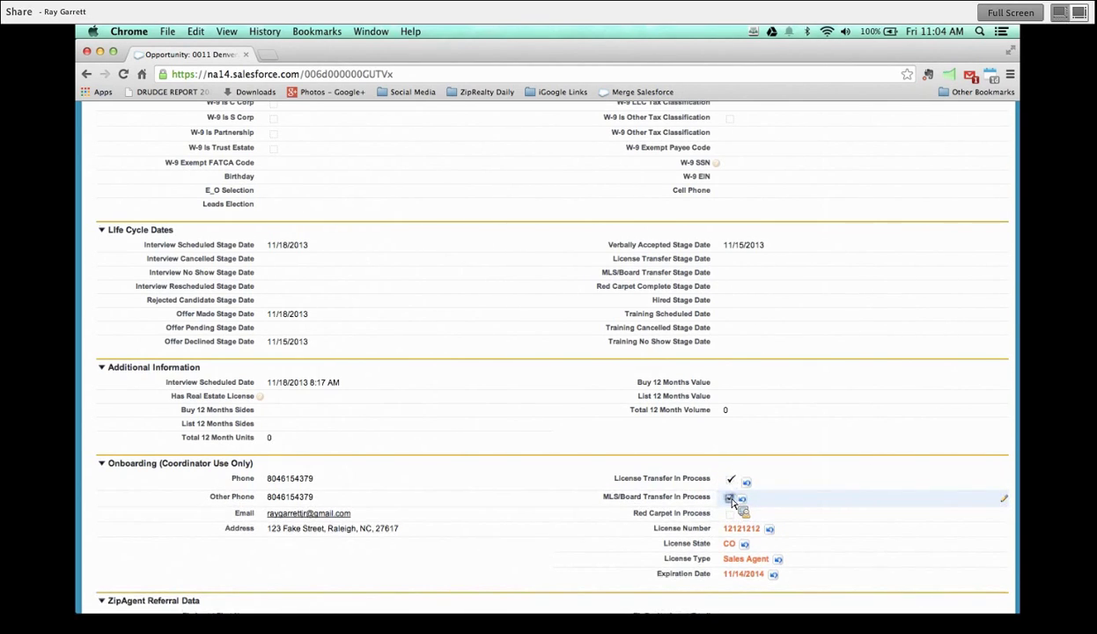
# Review the Select Manager choices, keep the assigned manager, and save the opportunity with its onboarding details
pyautogui.scroll(5, 812, 462)
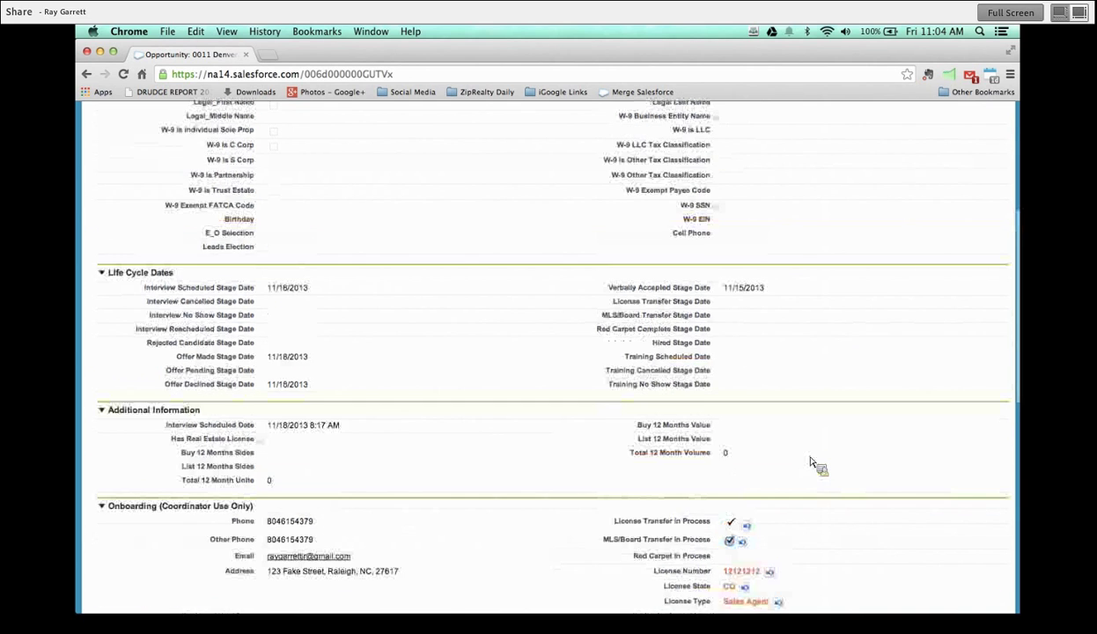
pyautogui.scroll(3, 813, 464)
pyautogui.doubleClick(797, 314)
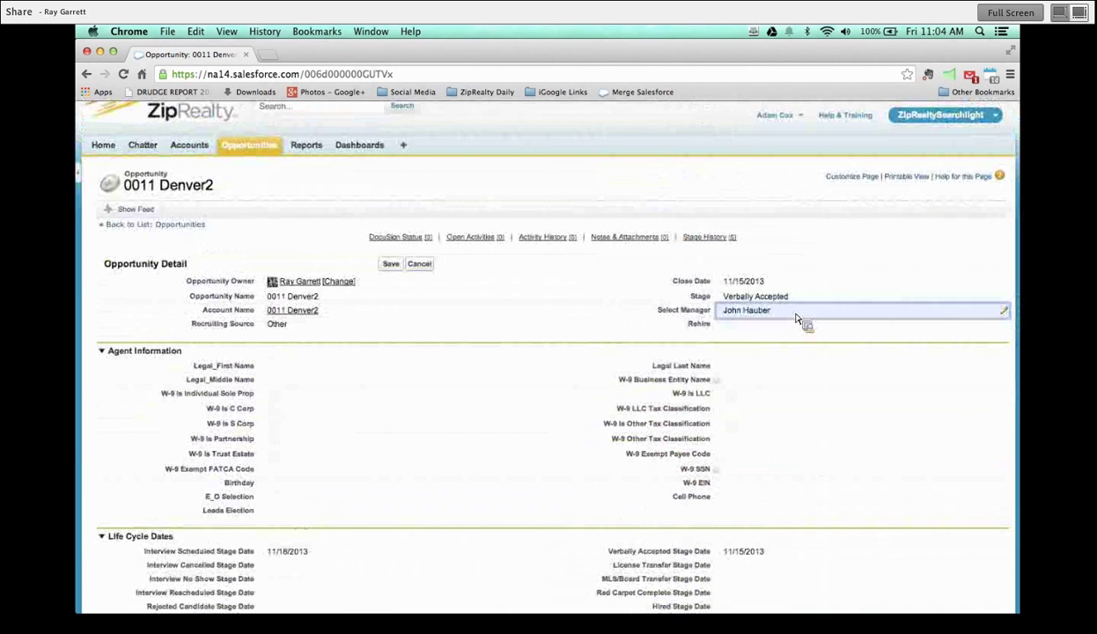
pyautogui.click(796, 315)
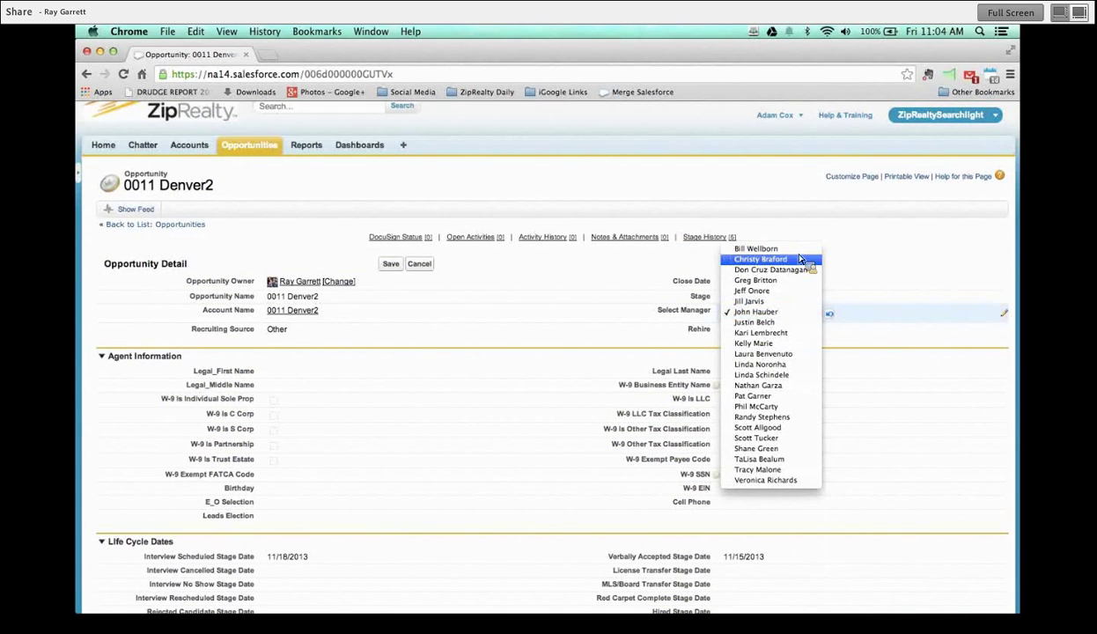
pyautogui.click(768, 312)
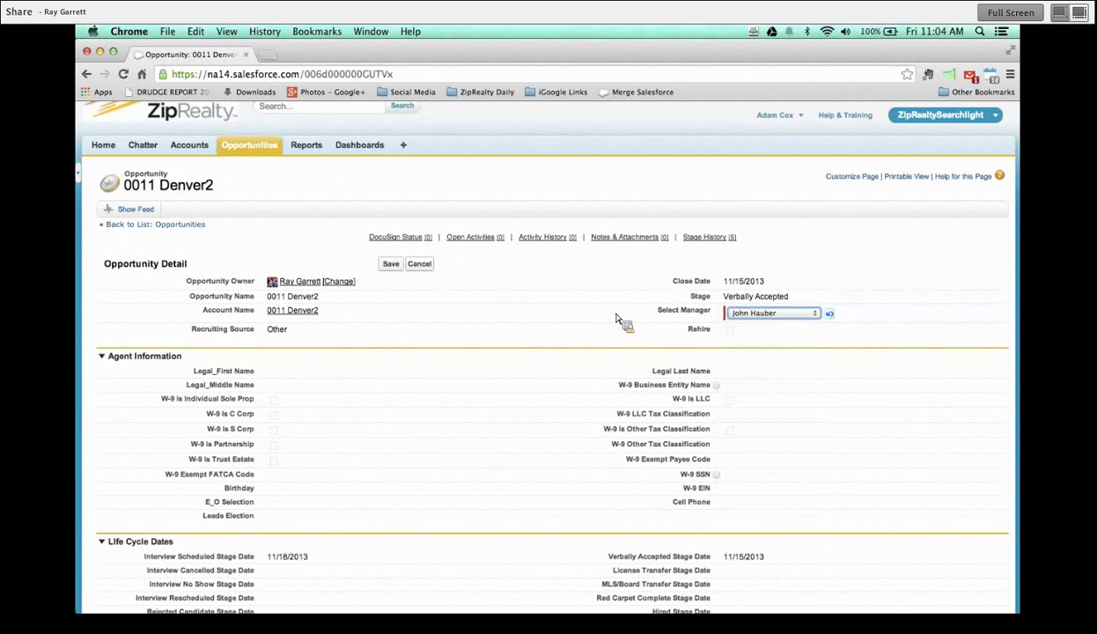
pyautogui.click(389, 264)
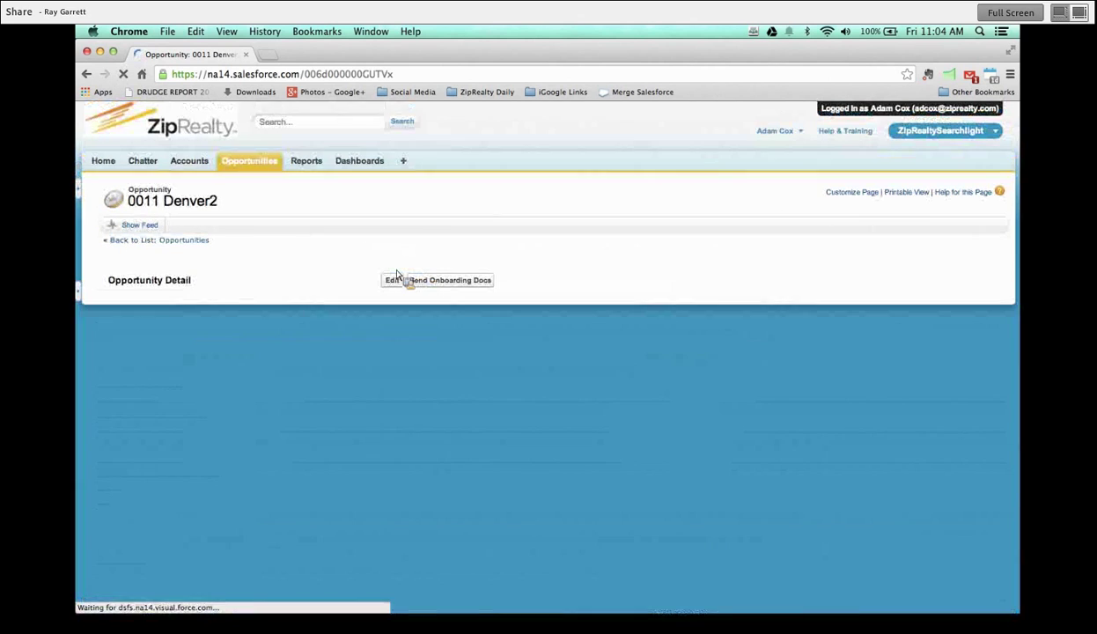
pyautogui.scroll(-10, 486, 483)
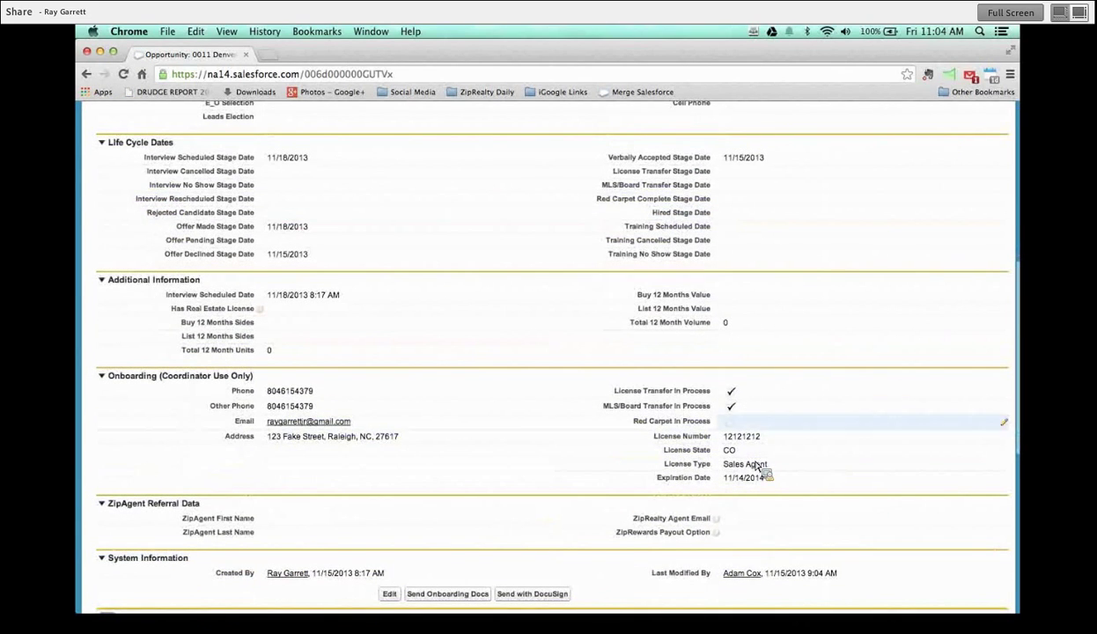
pyautogui.scroll(10, 734, 392)
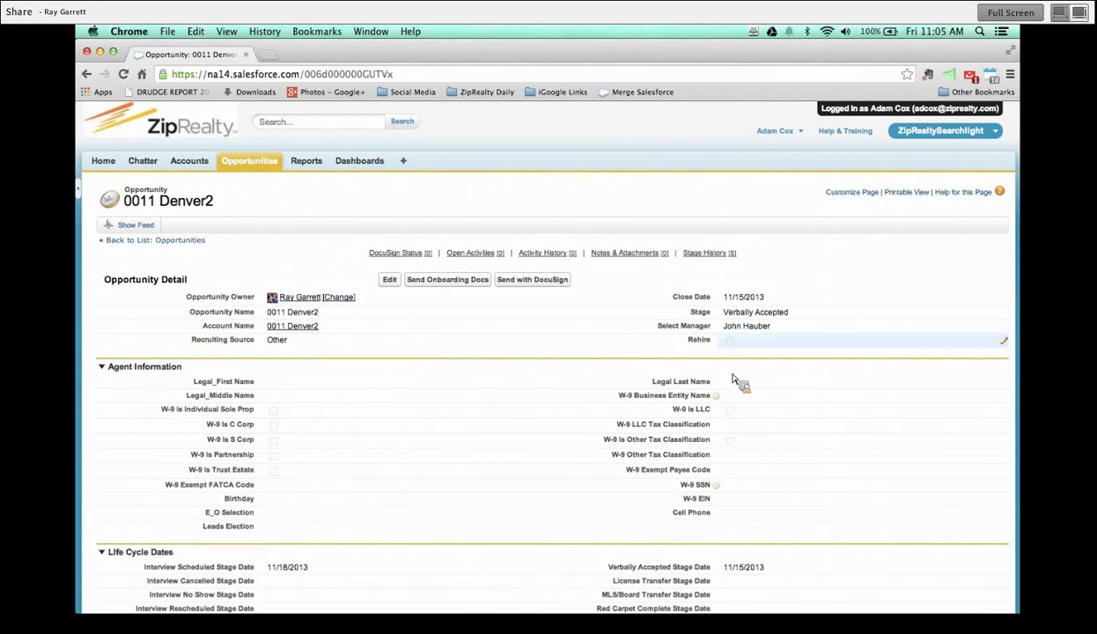
pyautogui.doubleClick(776, 318)
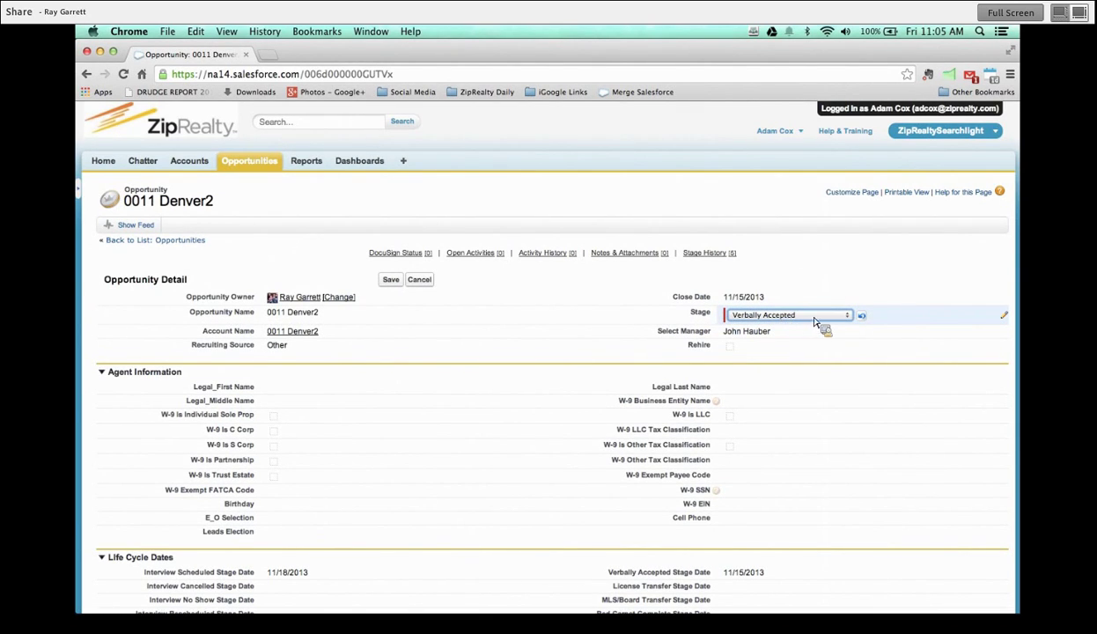
pyautogui.click(812, 317)
pyautogui.click(751, 379)
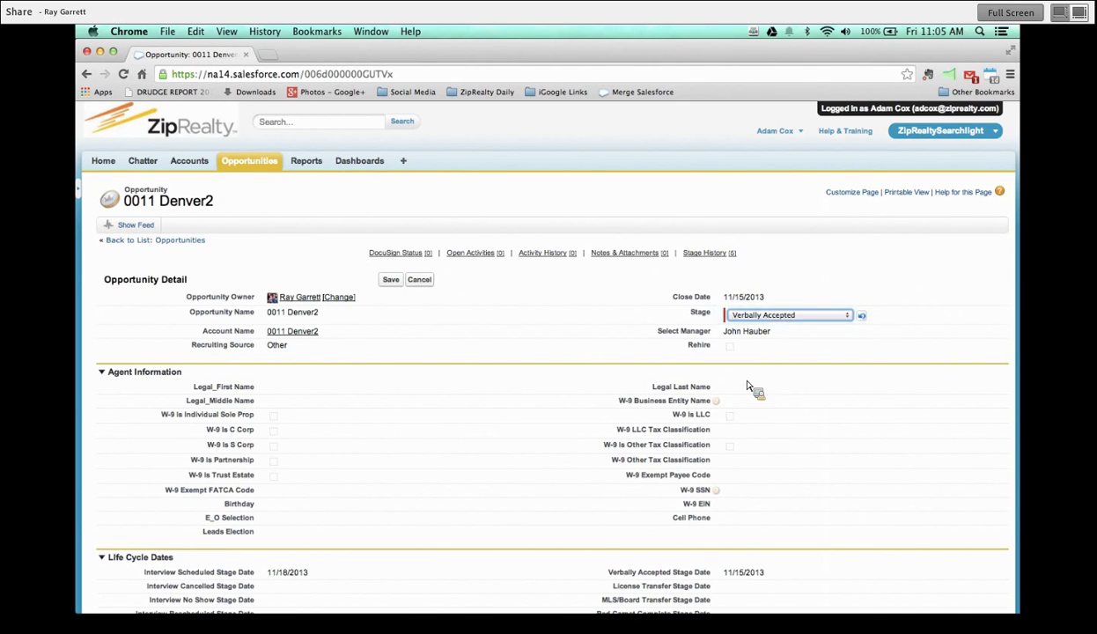
pyautogui.click(419, 279)
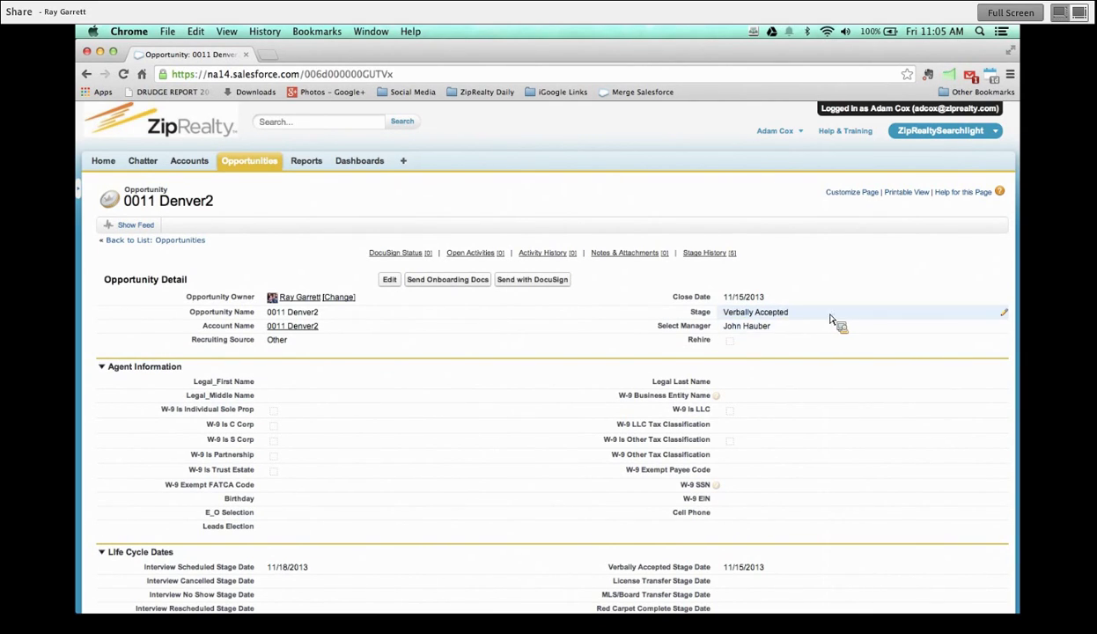
# Set the opportunity's Stage to License Transfer Complete, save it, and check the Life Cycle Dates and Onboarding sections
pyautogui.doubleClick(993, 317)
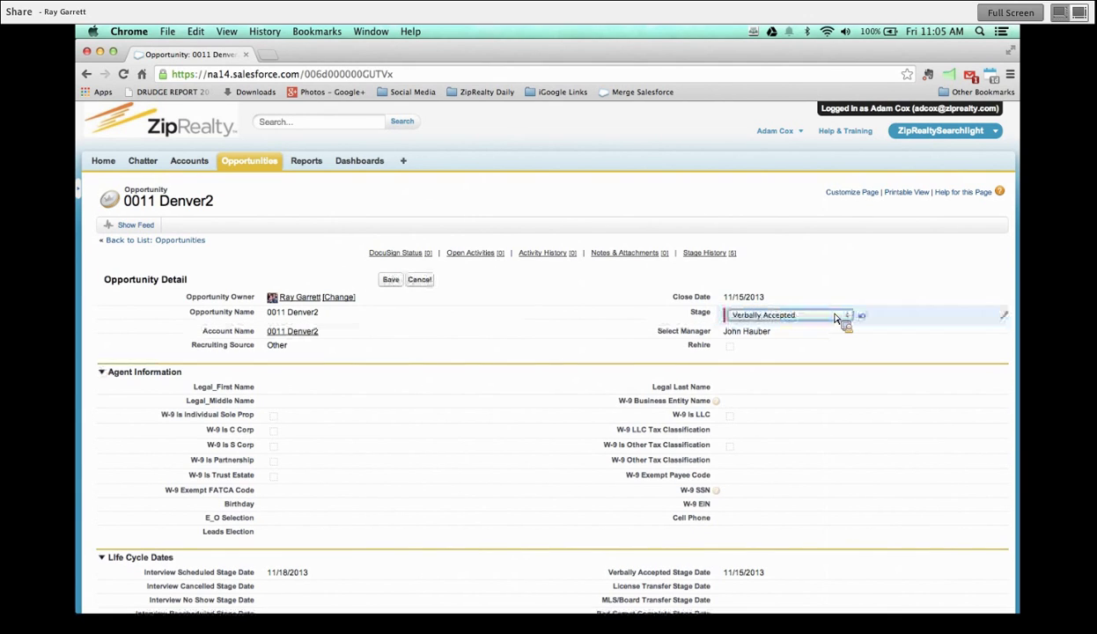
pyautogui.click(834, 317)
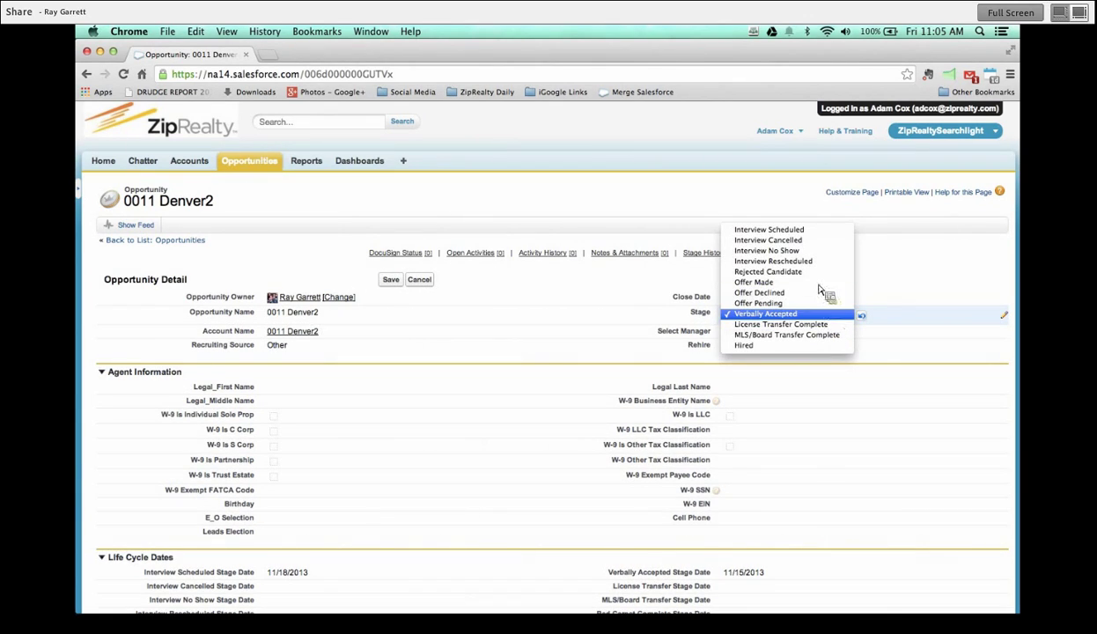
pyautogui.click(819, 327)
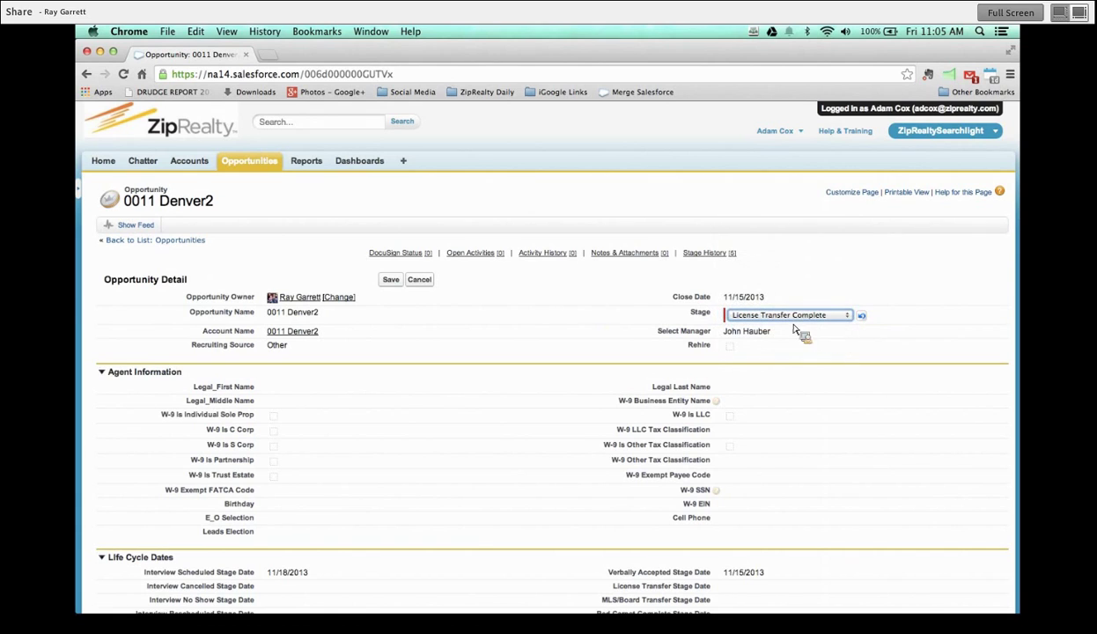
pyautogui.click(393, 281)
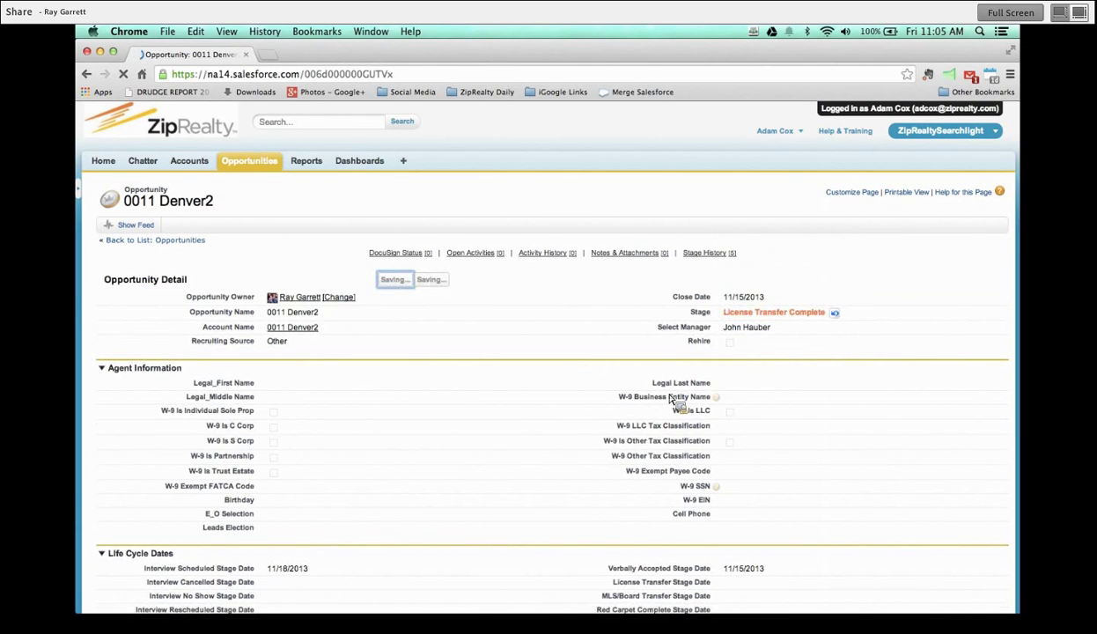
pyautogui.scroll(-4, 729, 479)
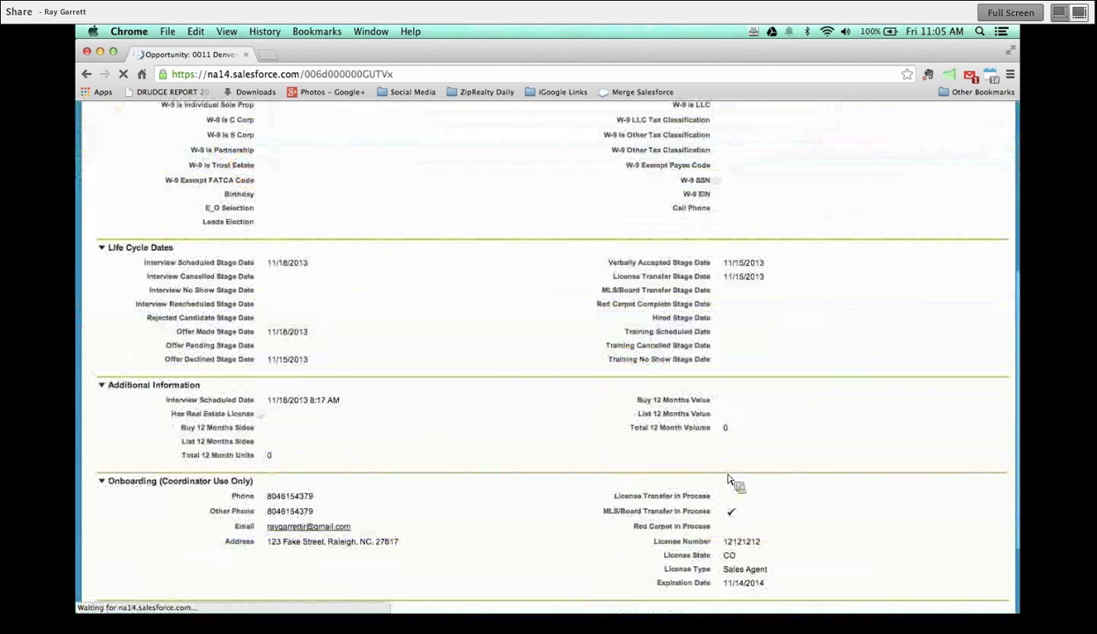
pyautogui.scroll(4, 761, 490)
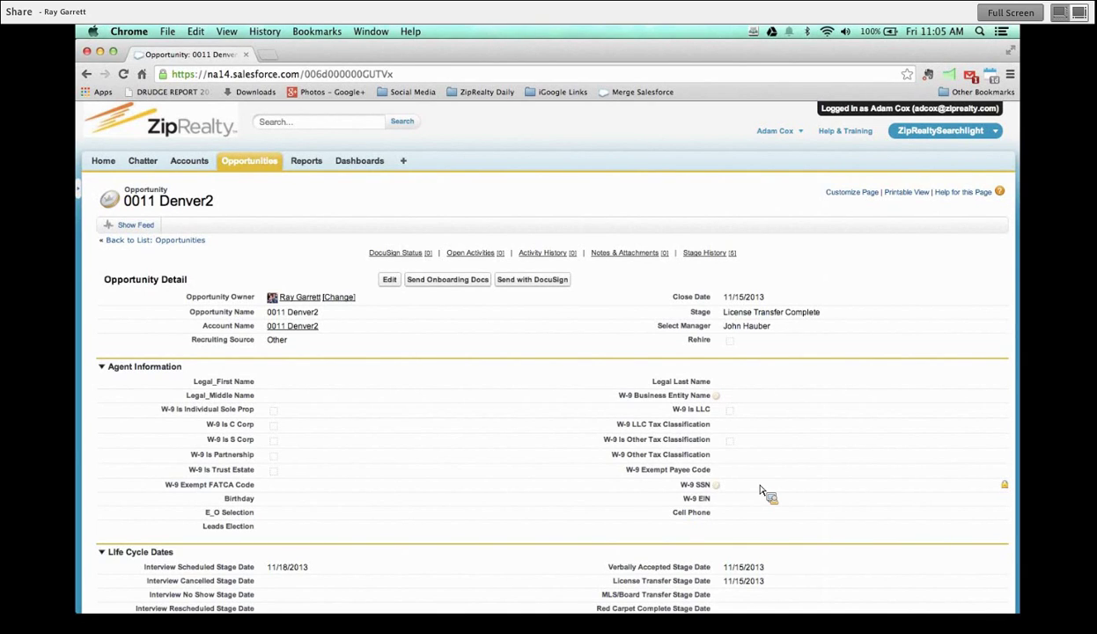
# Set the opportunity's Stage to MLS/Board Transfer Complete and save the record
pyautogui.doubleClick(835, 322)
pyautogui.click(834, 319)
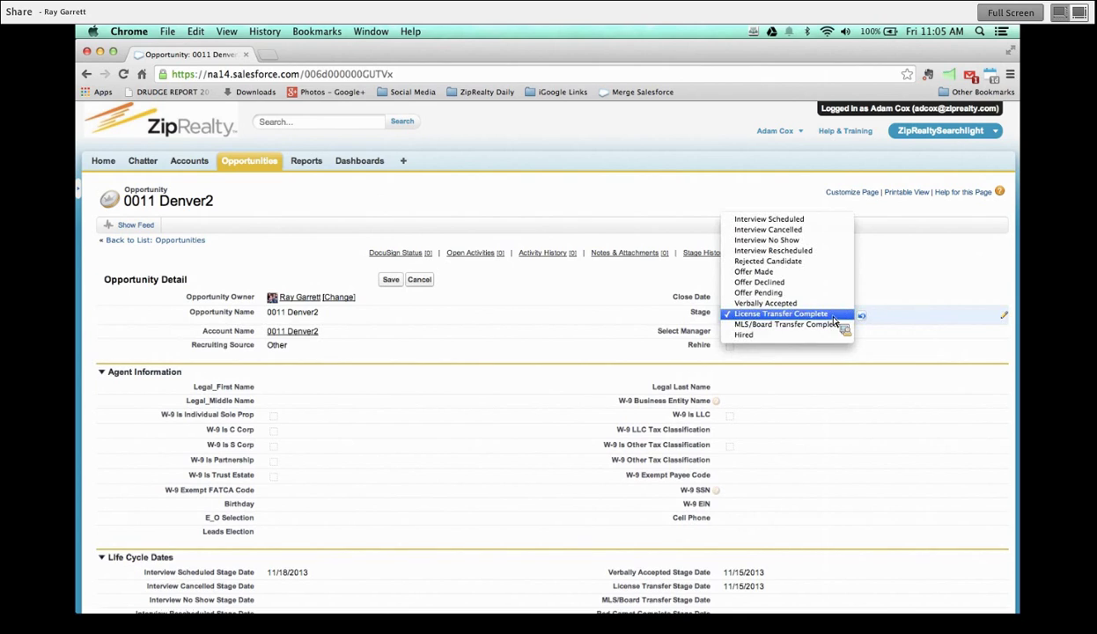
pyautogui.click(834, 325)
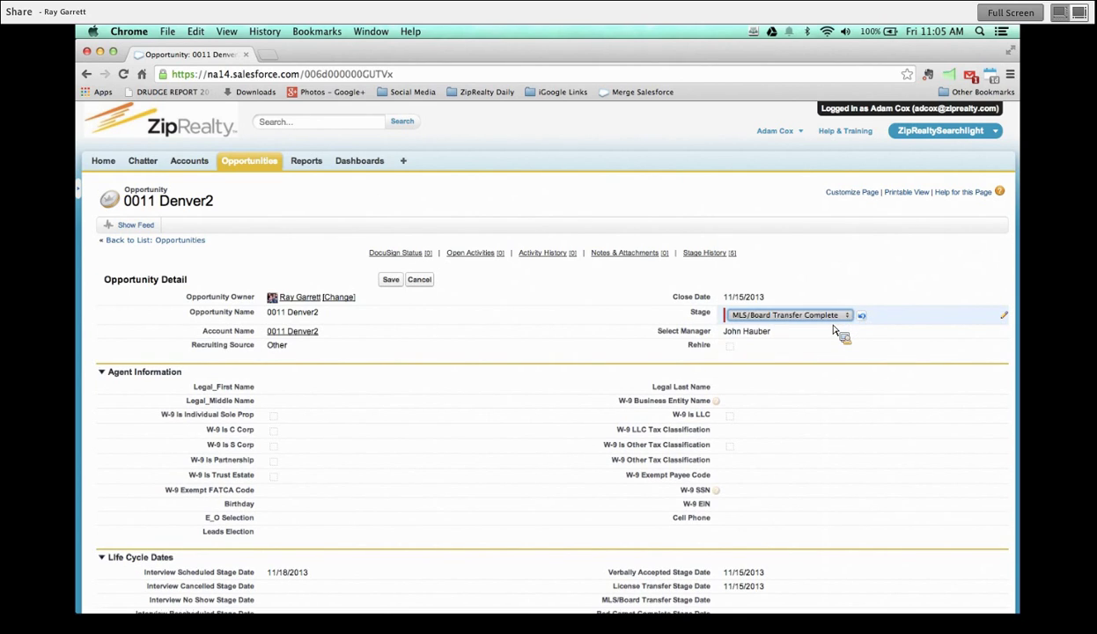
pyautogui.click(391, 280)
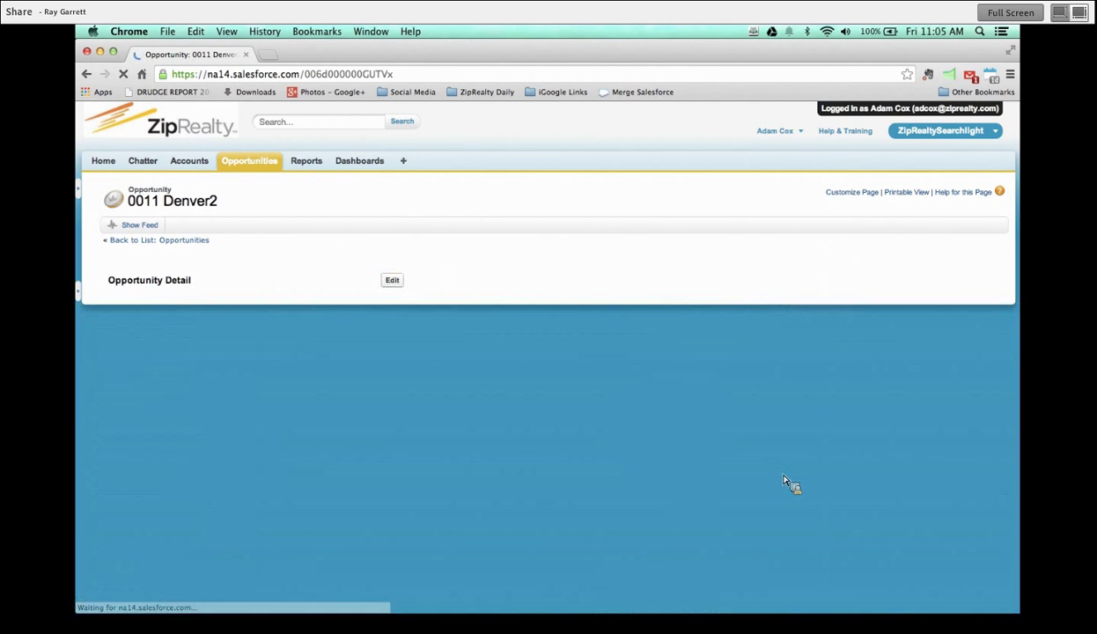
# Review the opportunity's Life Cycle Dates and Onboarding sections, checking the stage dates and the transfer in process checkboxes
pyautogui.scroll(-8, 786, 481)
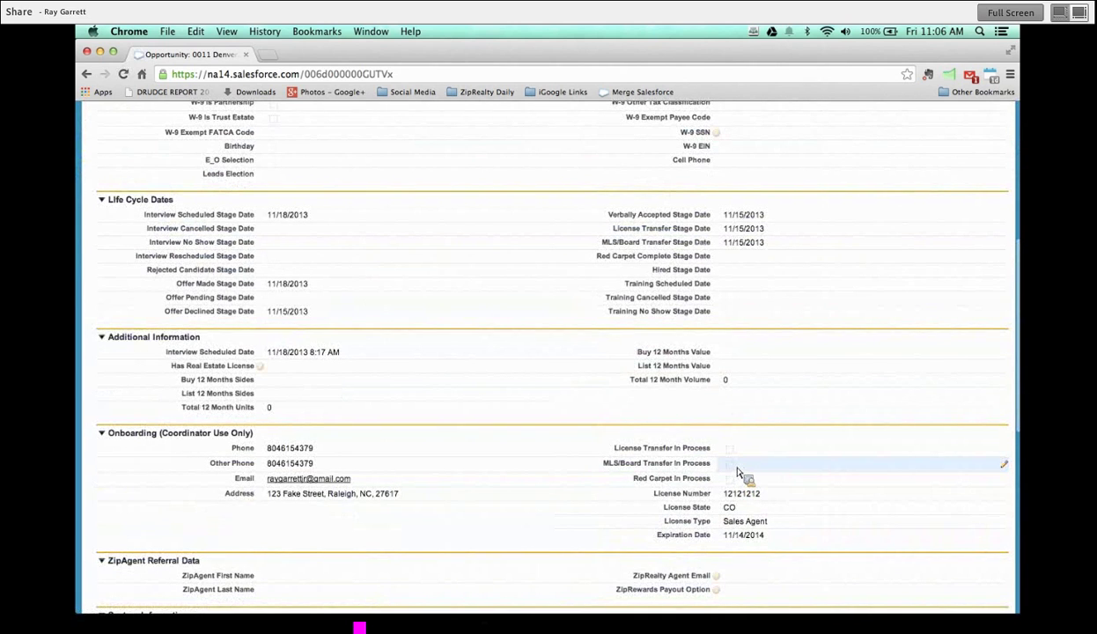
pyautogui.scroll(8, 746, 471)
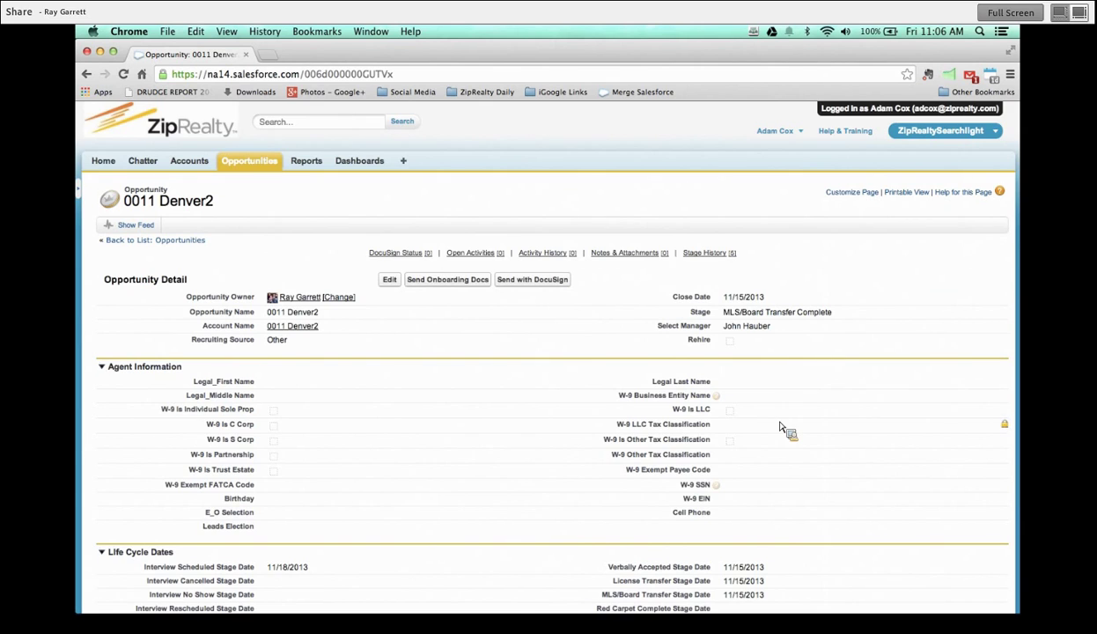
pyautogui.scroll(-10, 780, 429)
pyautogui.scroll(10, 780, 429)
# Set the License Transfer Stage Date in the Life Cycle Dates section to 11/18/2013 and save the opportunity
pyautogui.moveTo(746, 618)
pyautogui.scroll(-5, 775, 528)
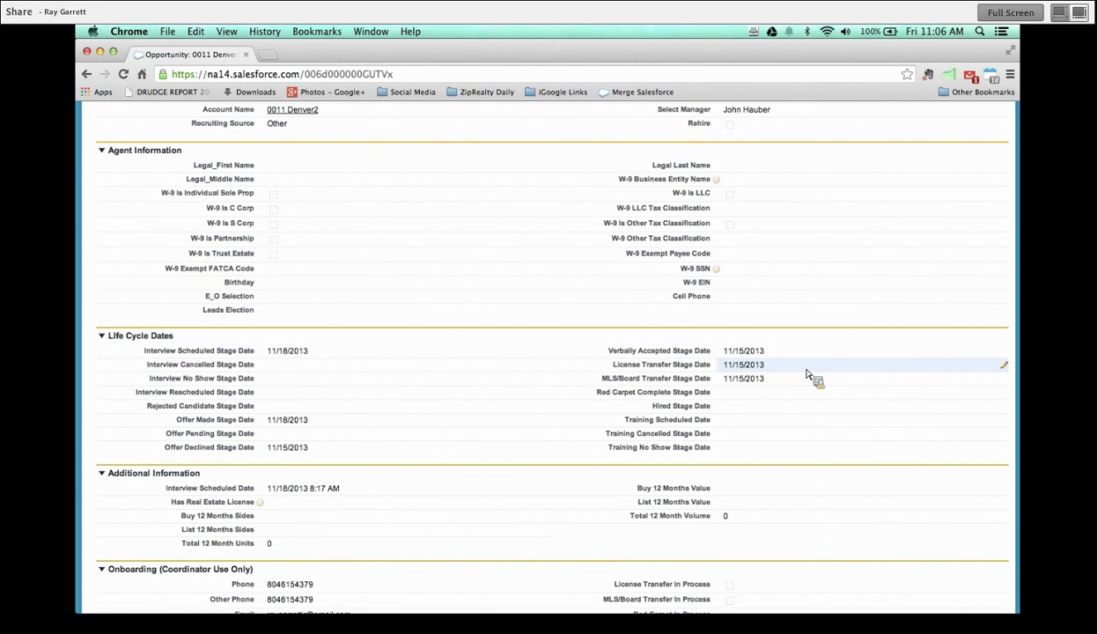
pyautogui.doubleClick(878, 368)
pyautogui.click(815, 432)
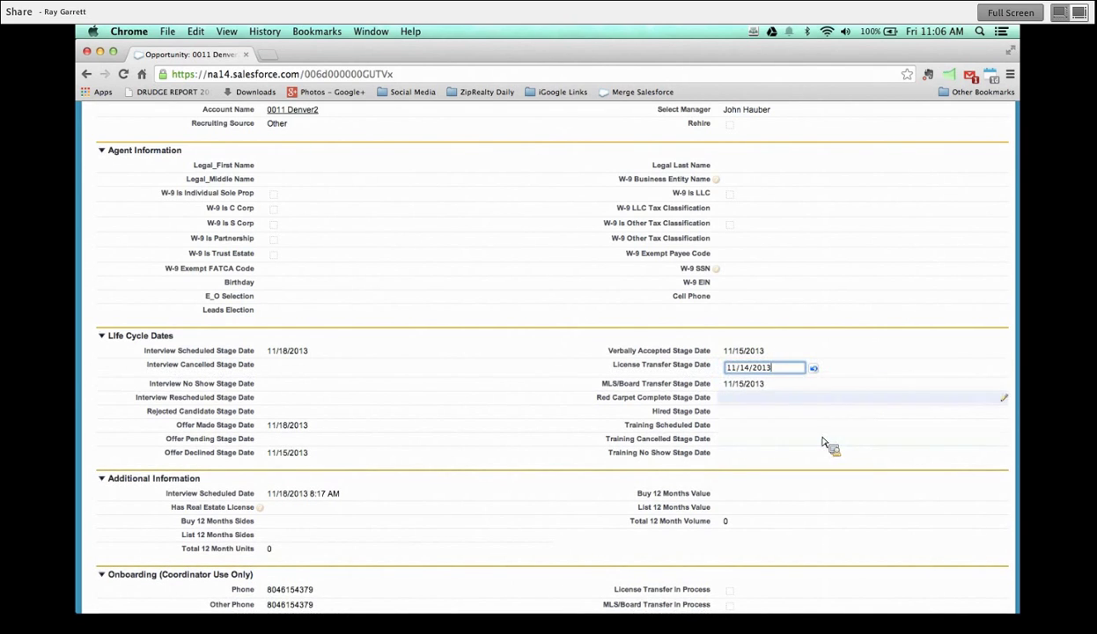
pyautogui.click(798, 369)
pyautogui.click(762, 444)
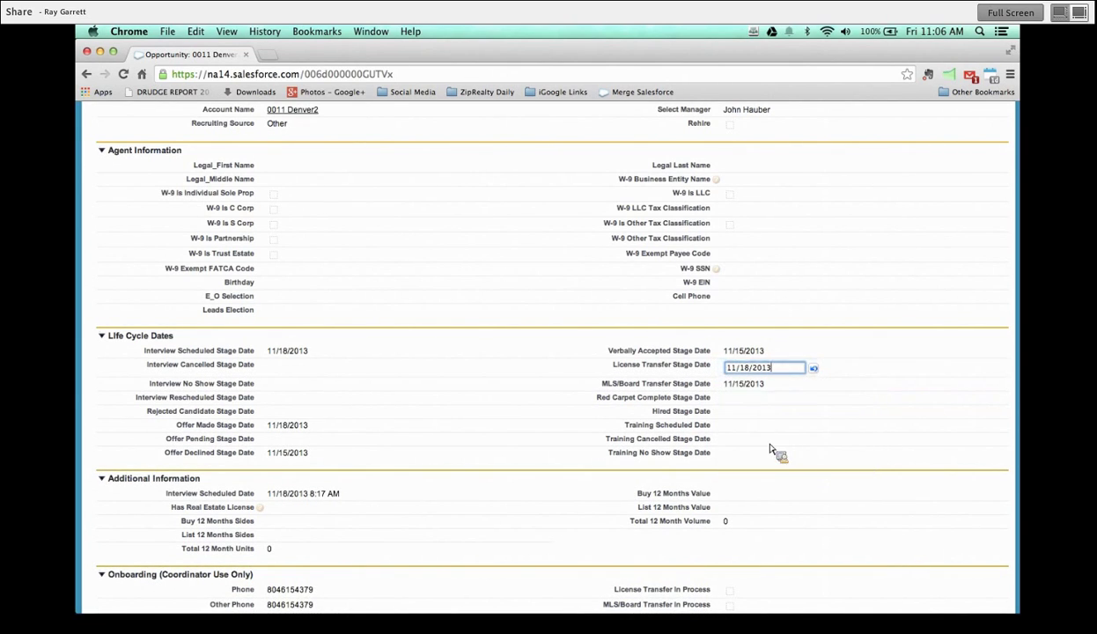
pyautogui.scroll(5, 557, 410)
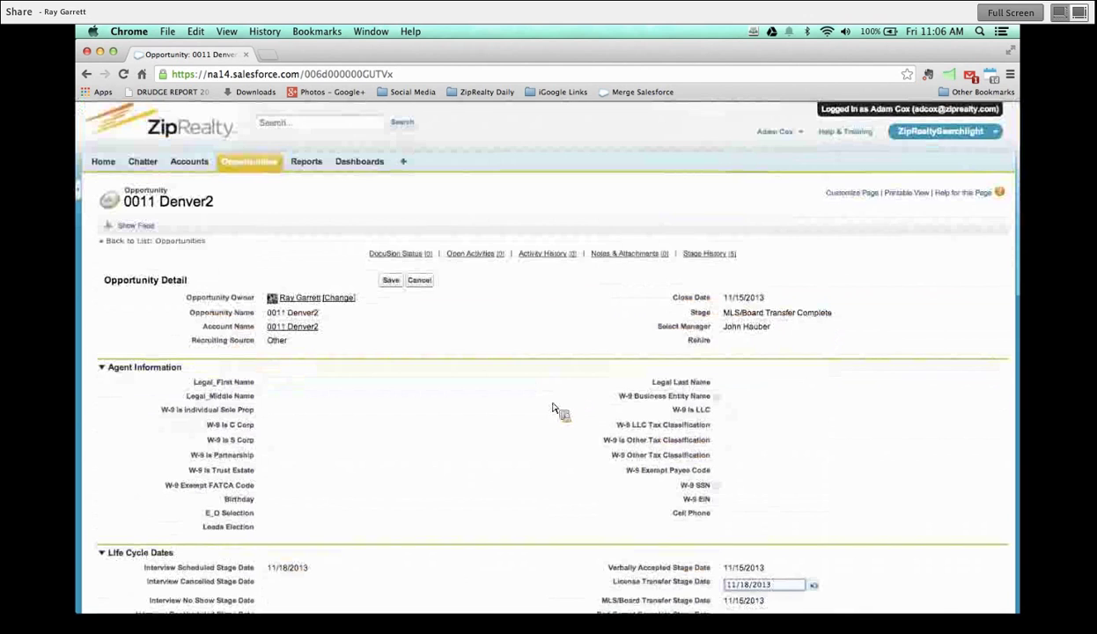
pyautogui.click(394, 280)
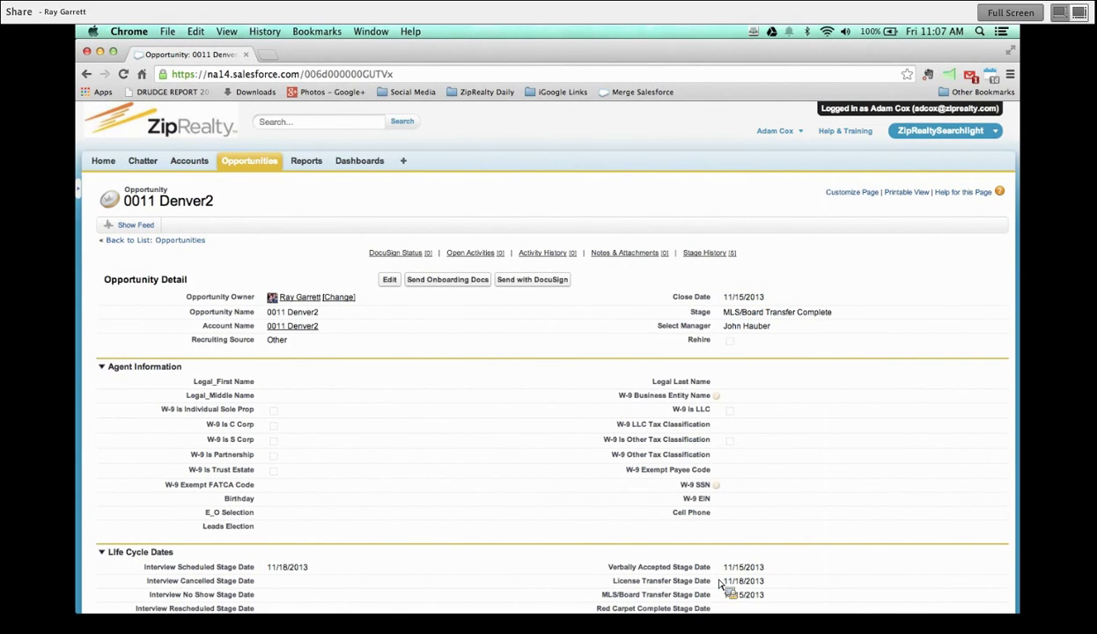
# Start sending the onboarding documents for the 0011 Denver2 opportunity through DocuSign
pyautogui.moveTo(704, 253)
pyautogui.click(447, 284)
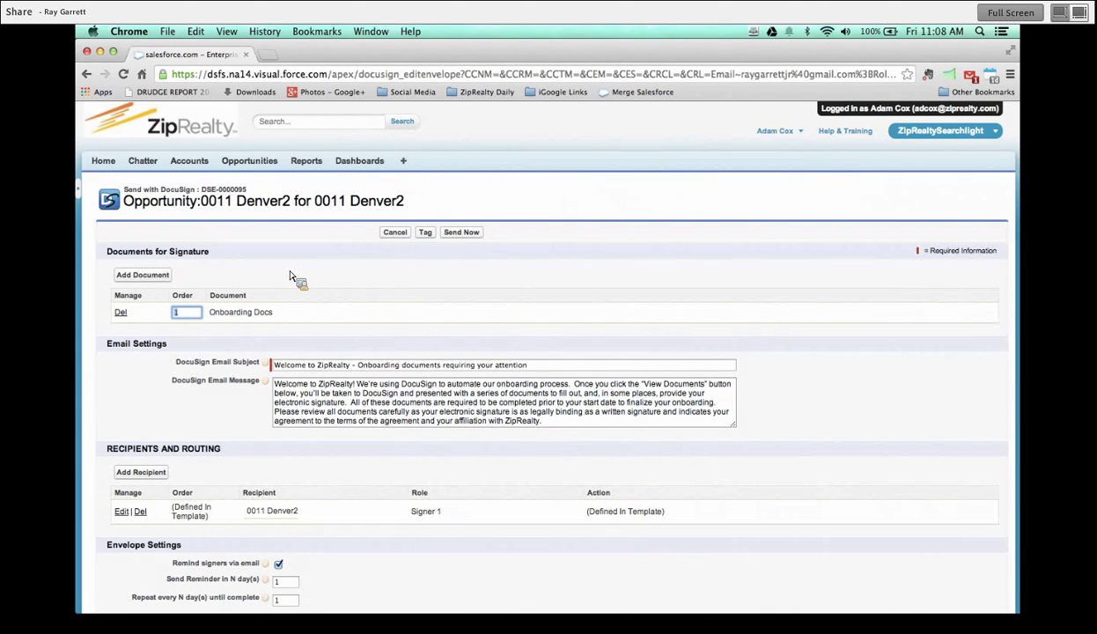
# Switch to the Adobe Connect meeting and open its meeting options
pyautogui.hotkey('ctrl', 'Down')
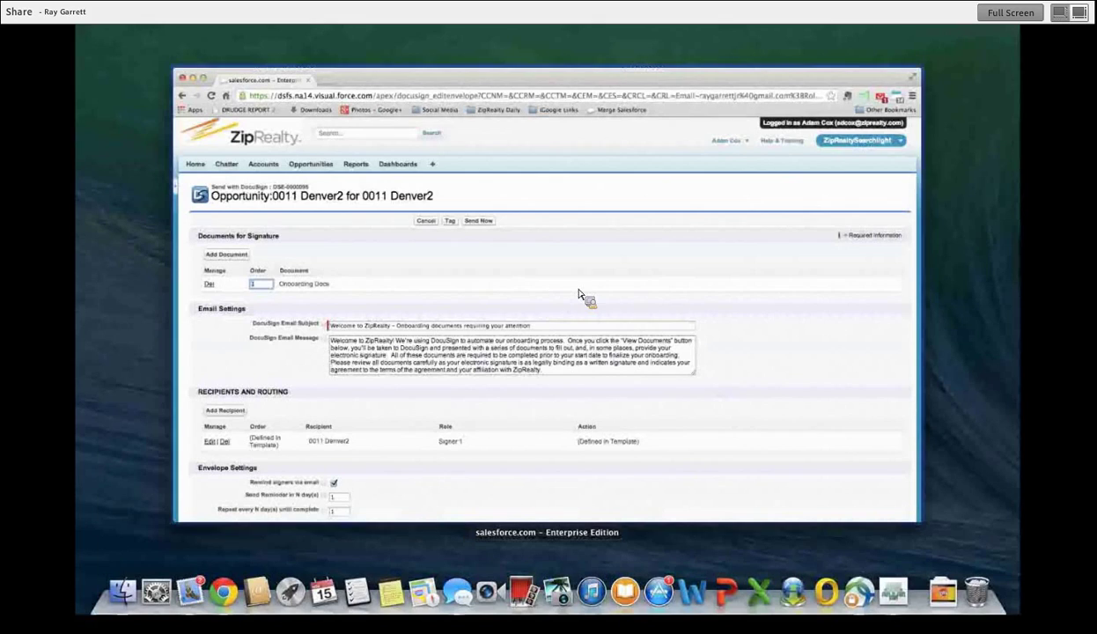
pyautogui.click(862, 590)
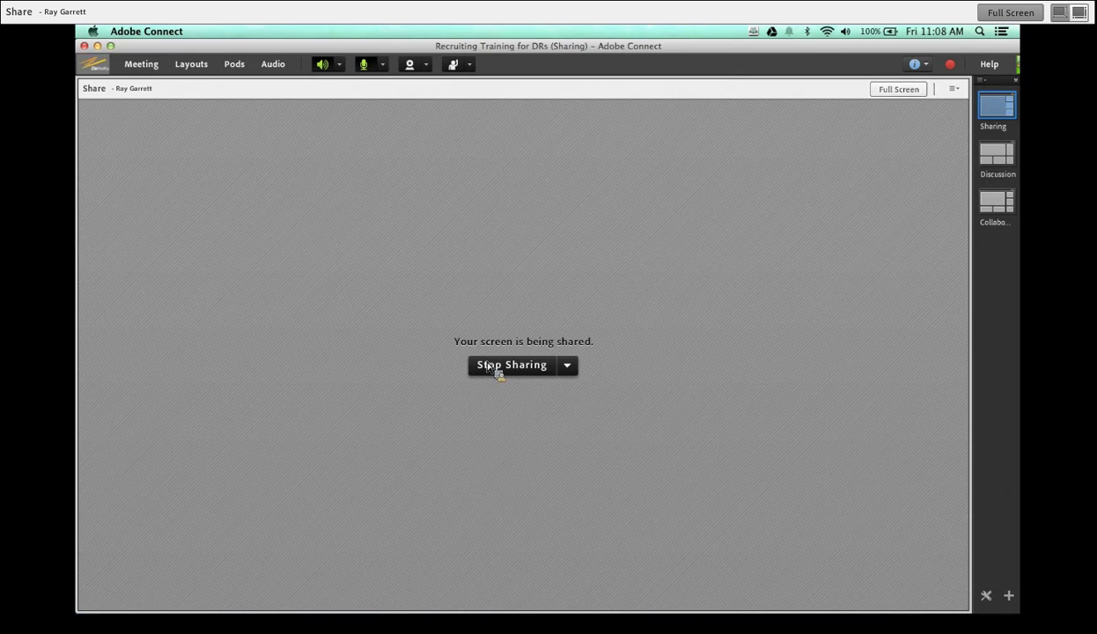
pyautogui.click(143, 66)
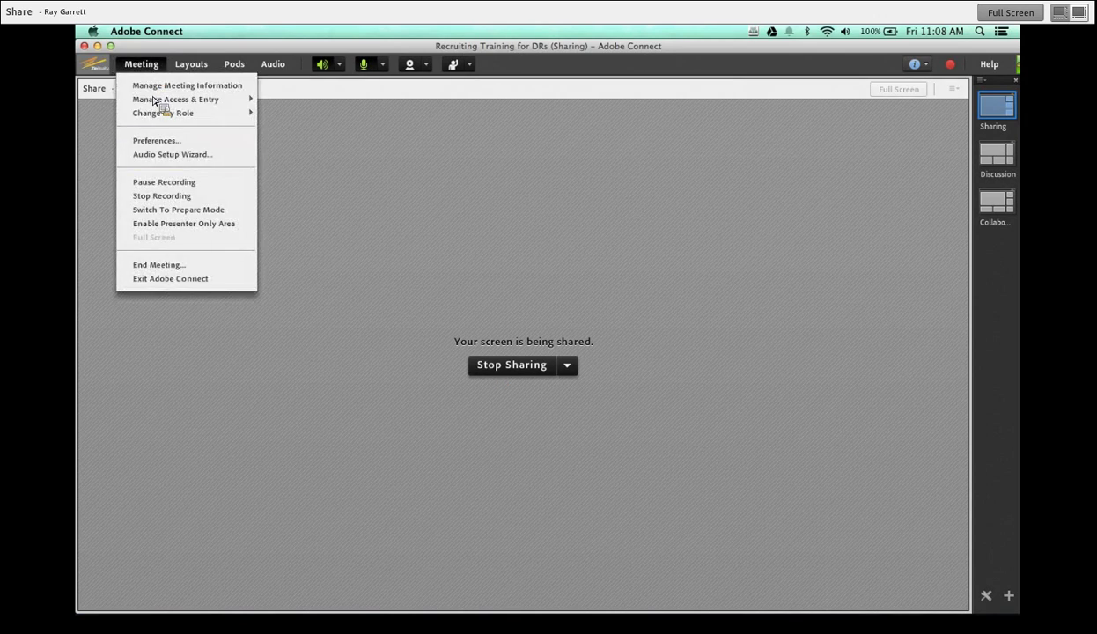